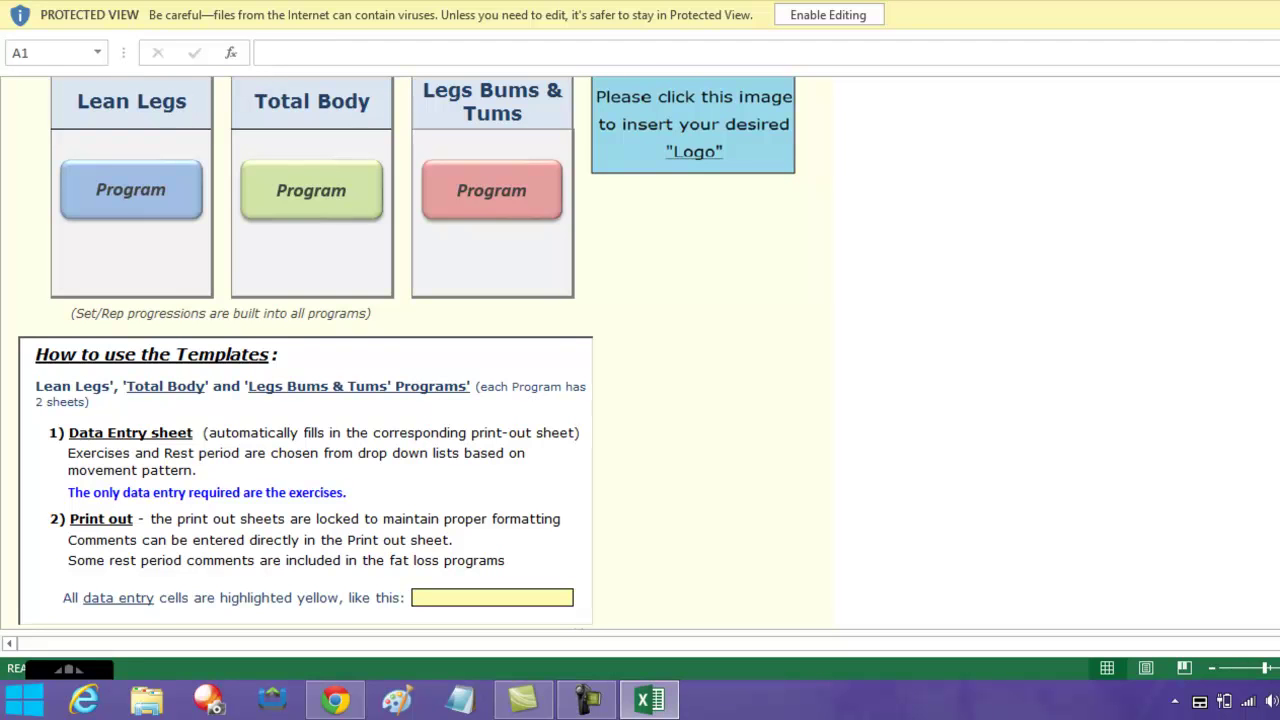
Enable editing of the protected workbook and allow its macro content to run.
scroll(417, 350, "up", 2)
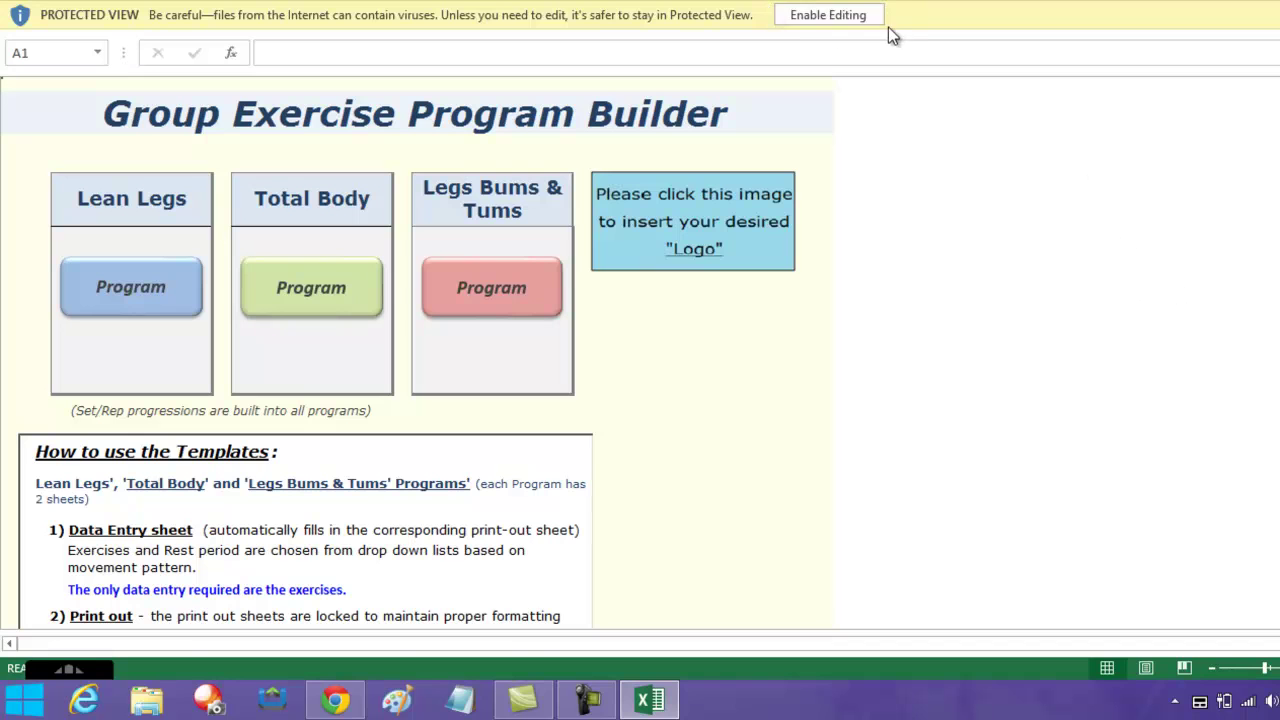
left_click(806, 23)
left_click(826, 16)
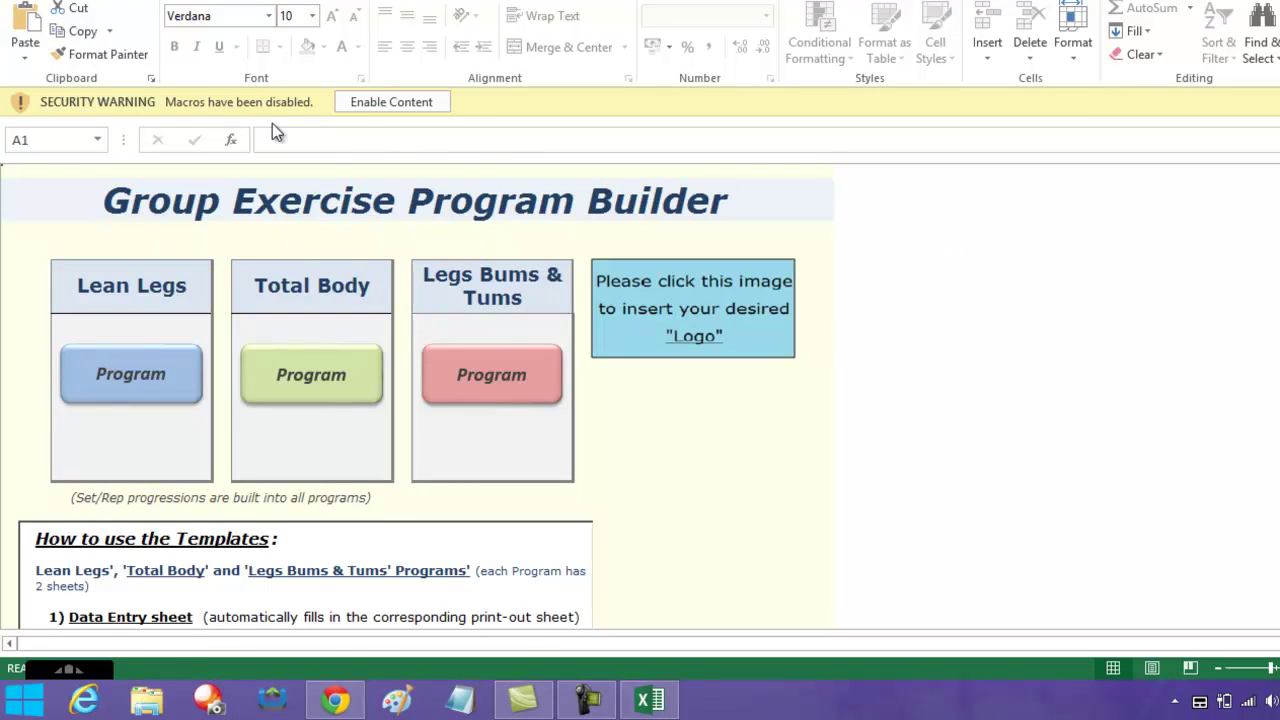
left_click(391, 106)
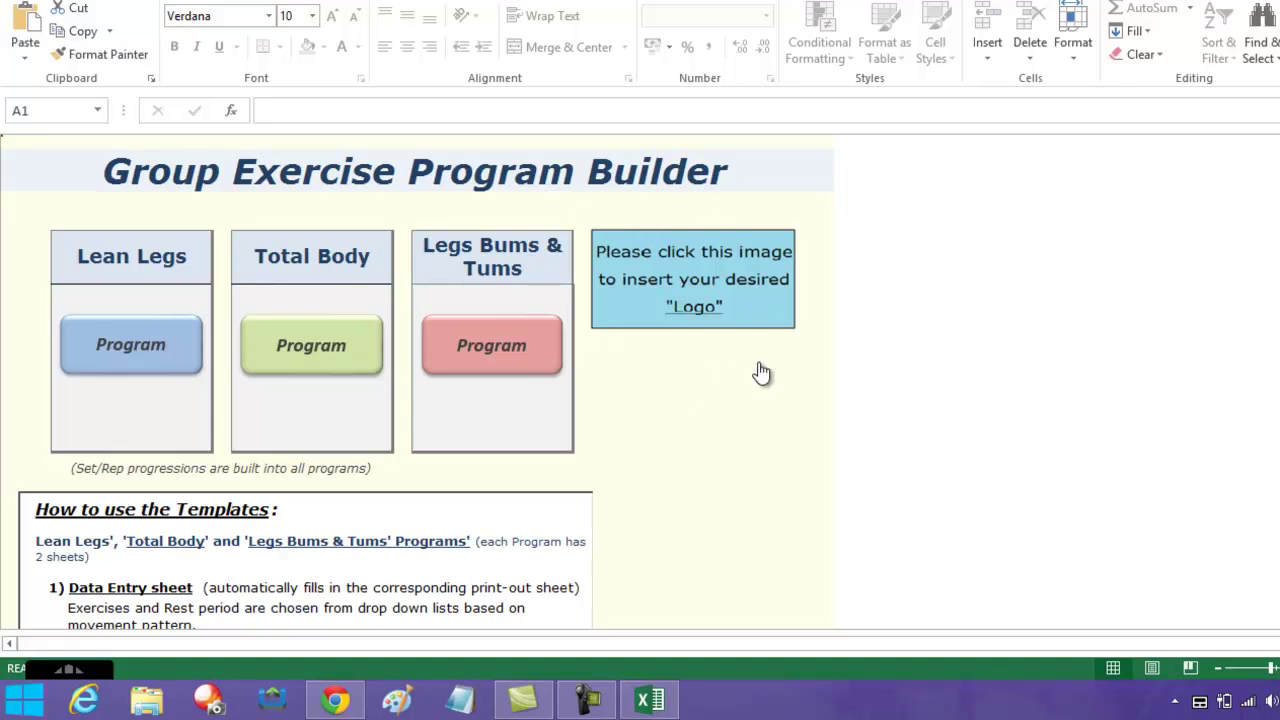
Replace the homepage logo placeholder with the melogoscan image from the Desktop.
left_click(694, 306)
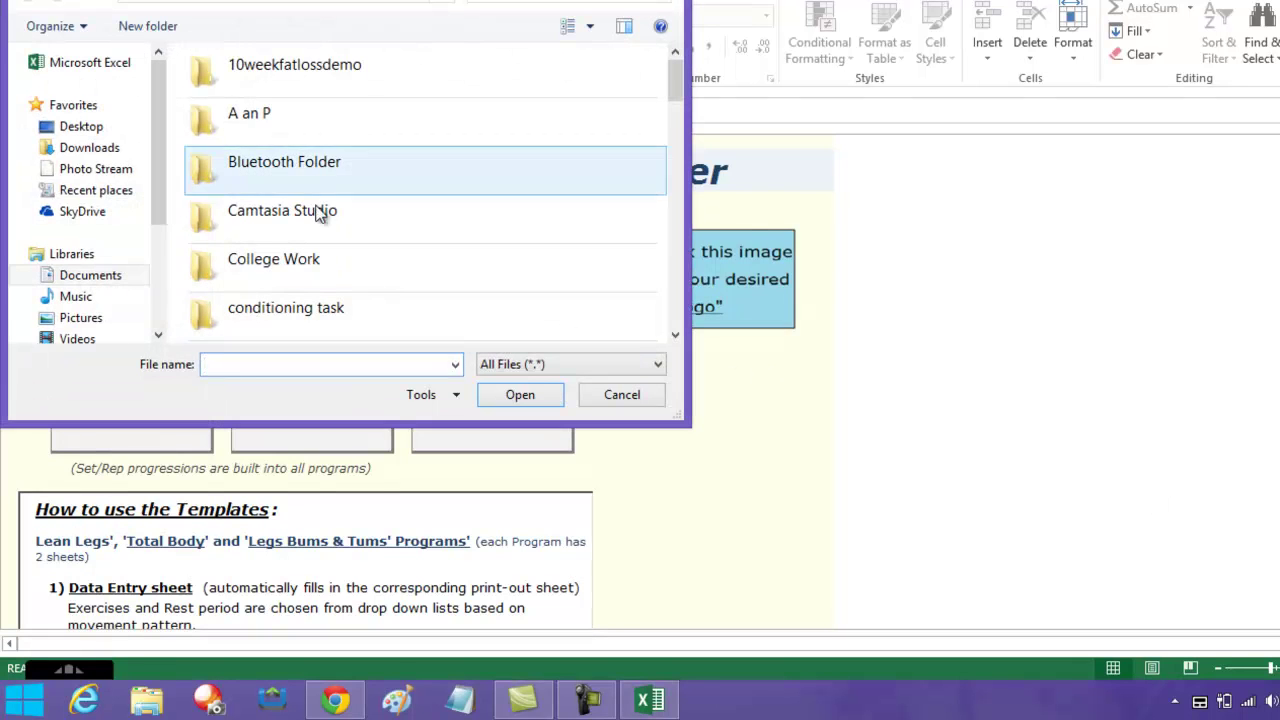
left_click(94, 131)
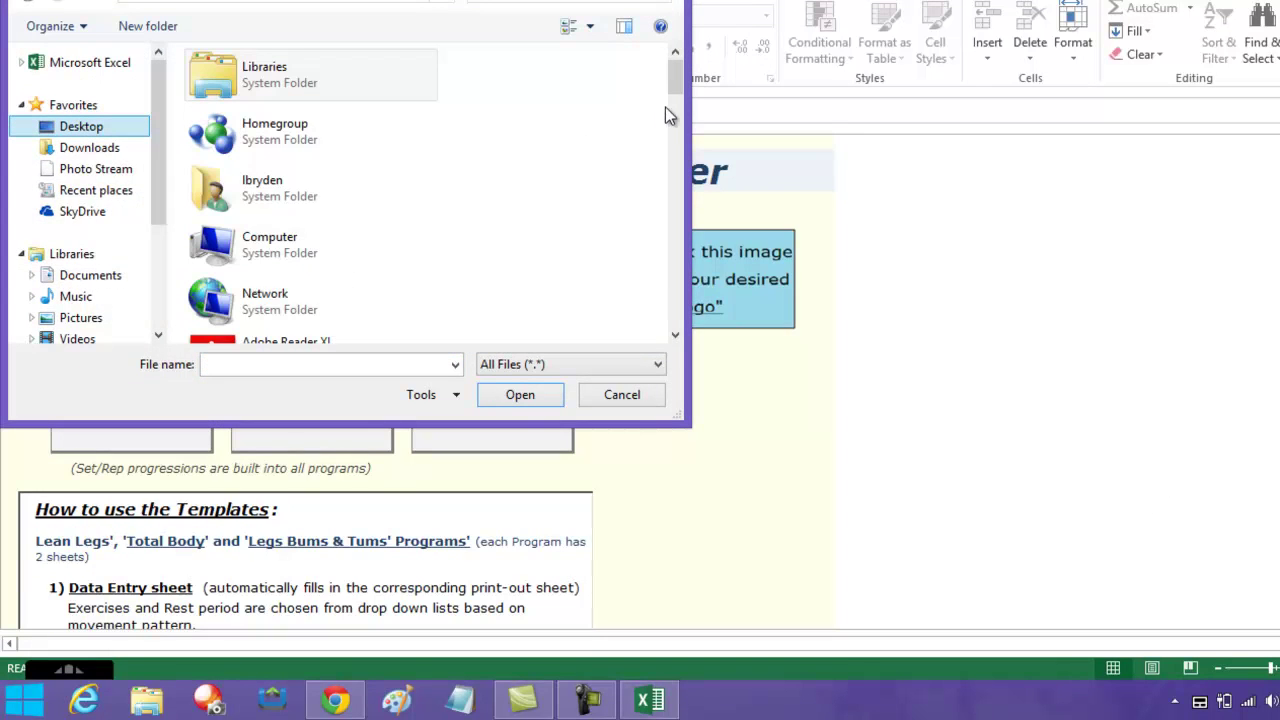
left_click_drag(671, 84, 679, 241)
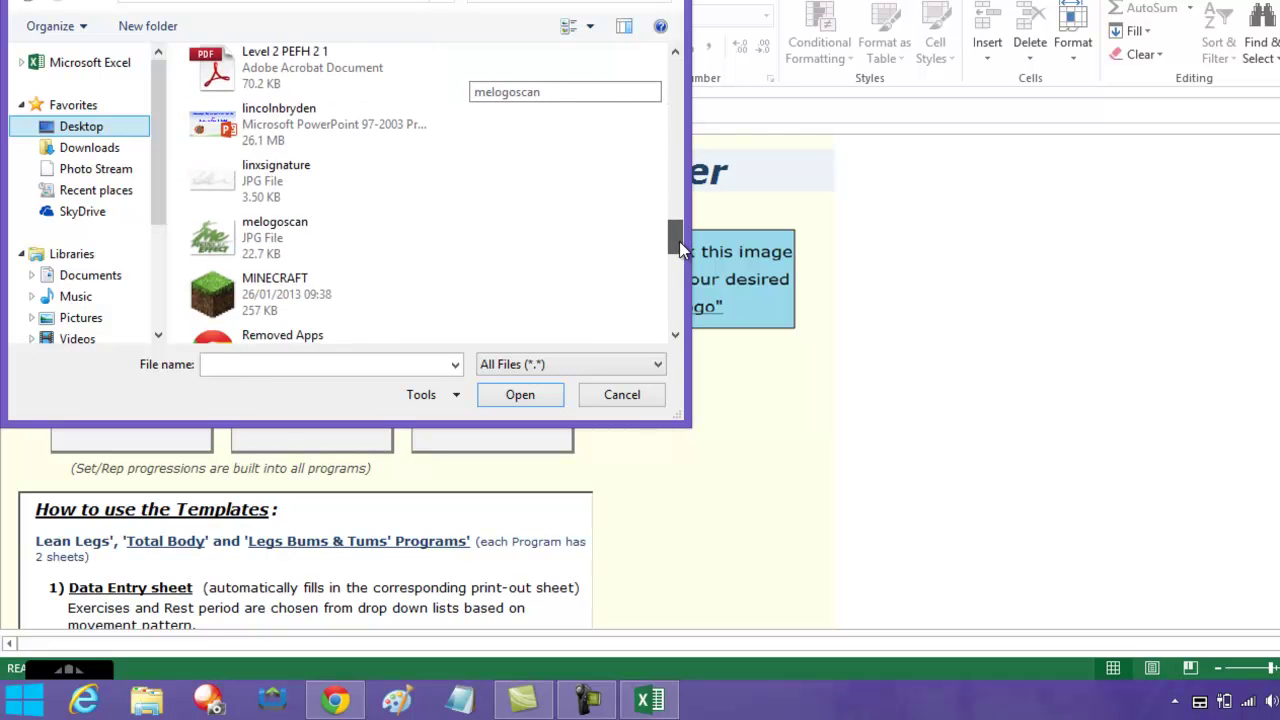
left_click(282, 227)
double_click(282, 227)
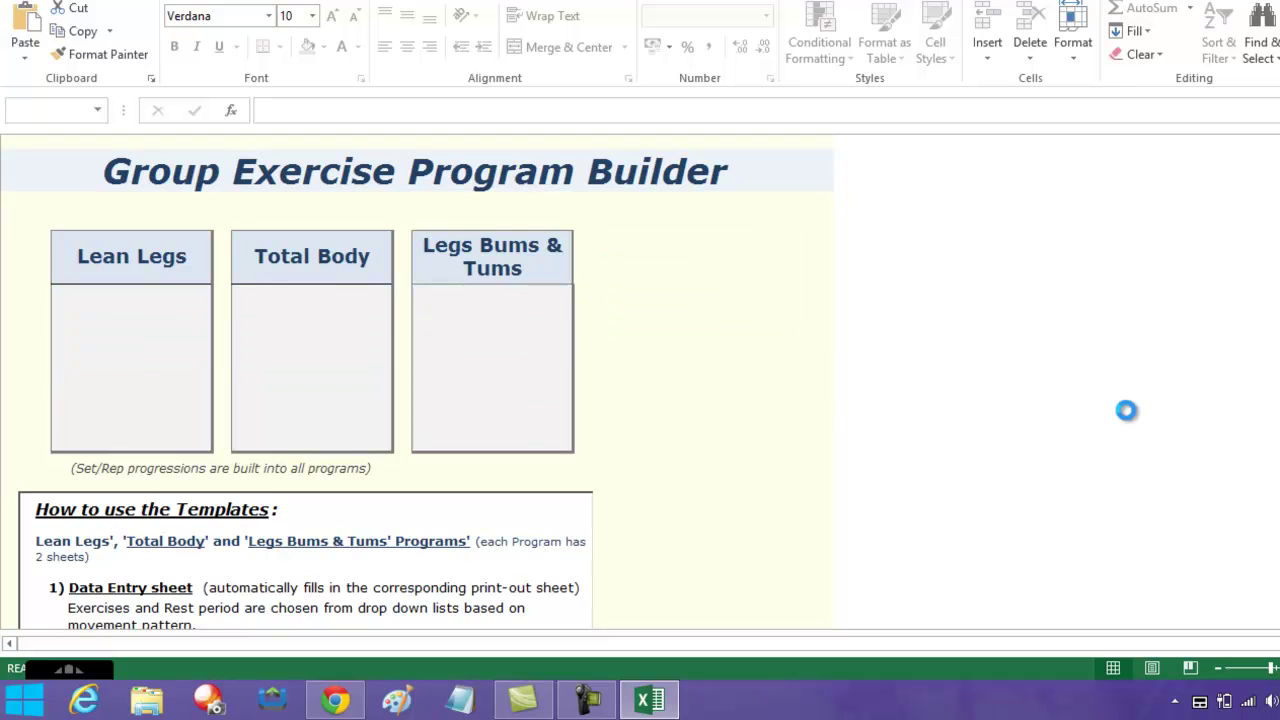
left_click(788, 392)
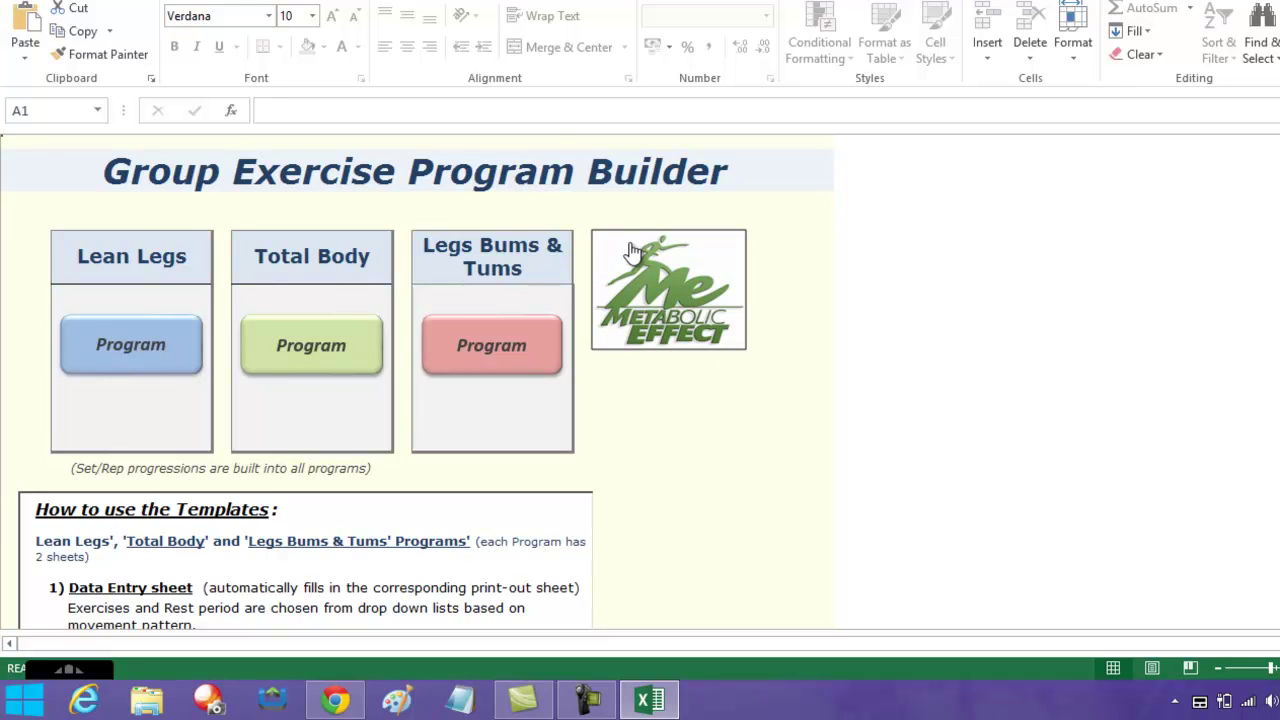
Open the Lean Legs program's data entry sheet and look over its sections.
left_click(148, 348)
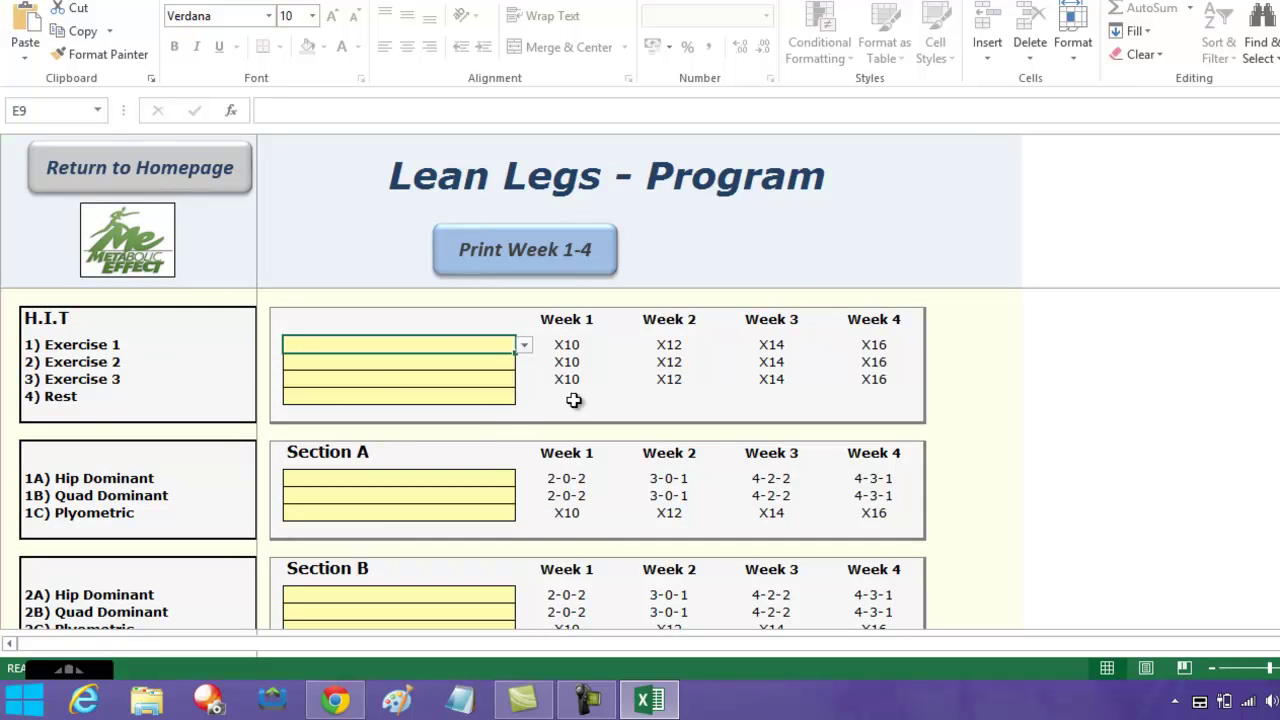
scroll(600, 460, "down", 2)
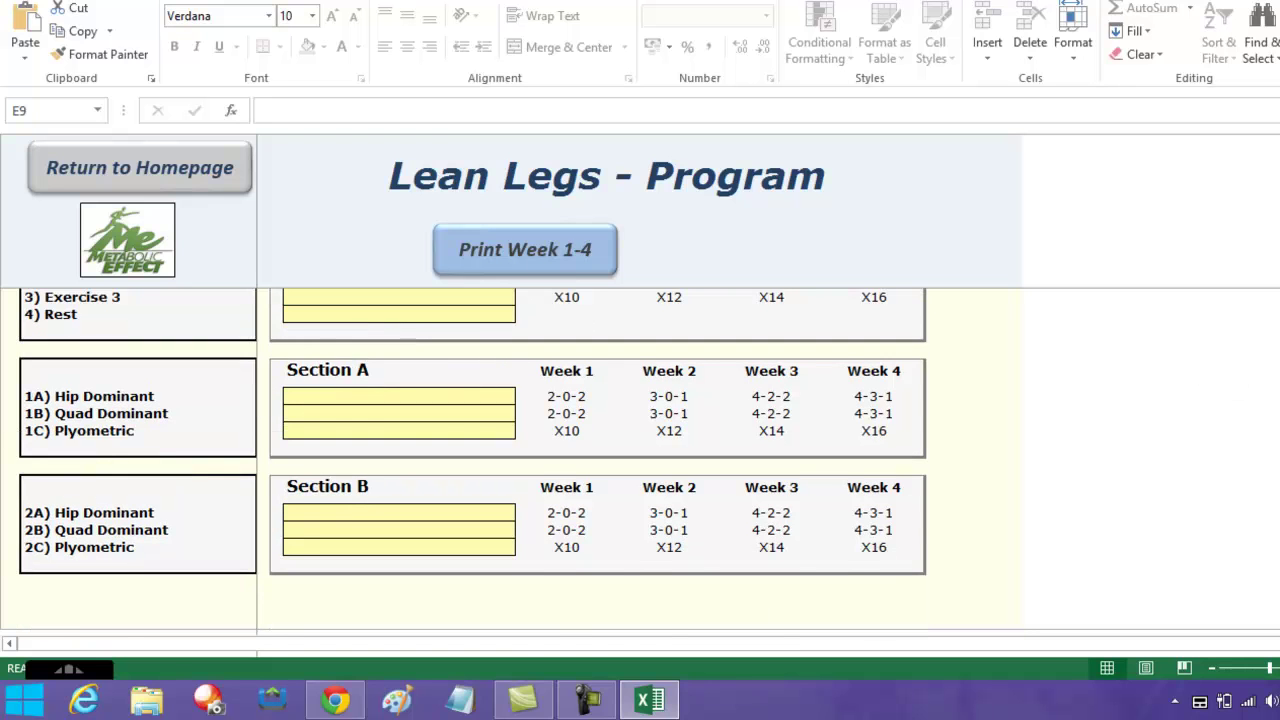
scroll(600, 460, "up", 2)
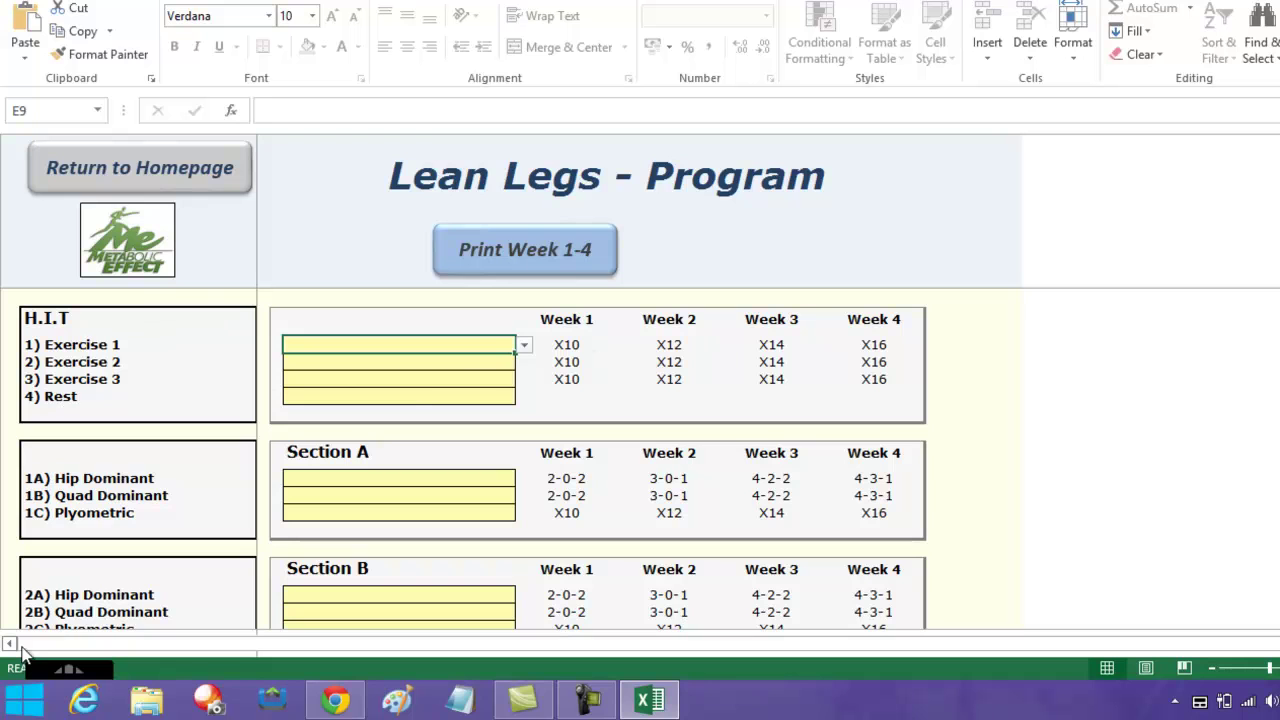
In the H.I.T block, set Exercise 1 to Tuck jumps and Exercise 2 to Jump squats.
left_click(524, 345)
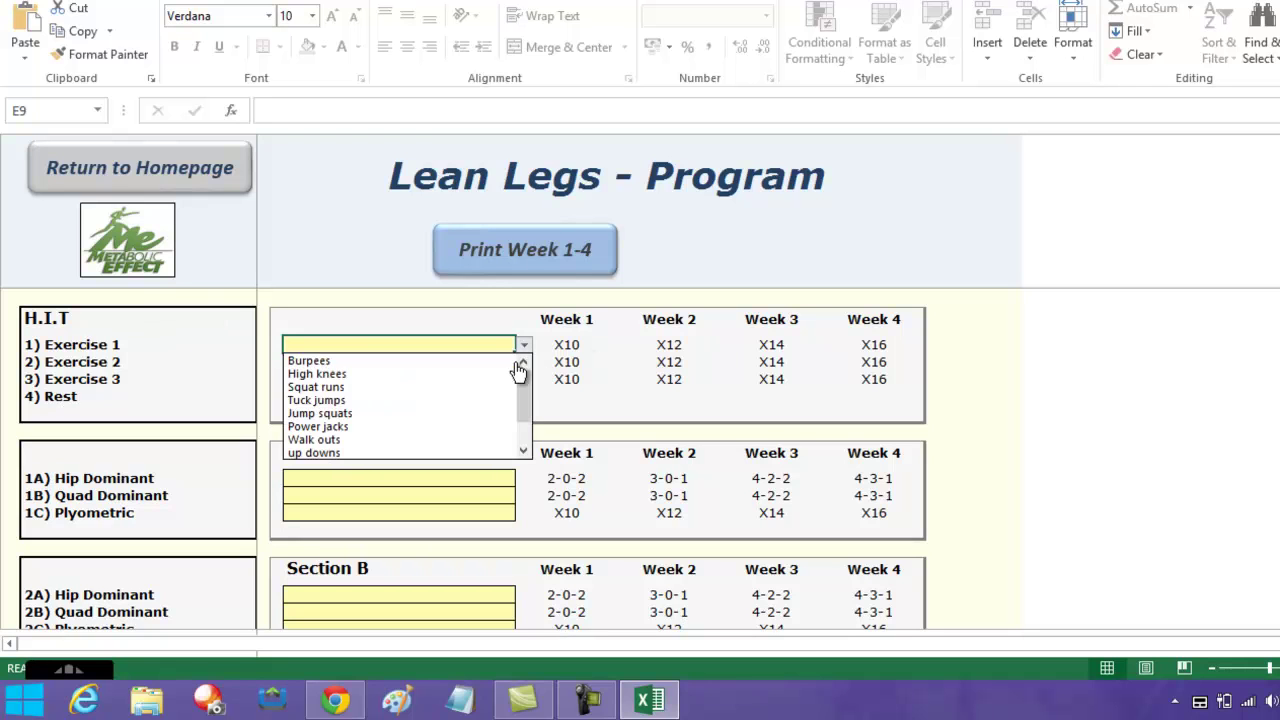
left_click(436, 405)
left_click(525, 370)
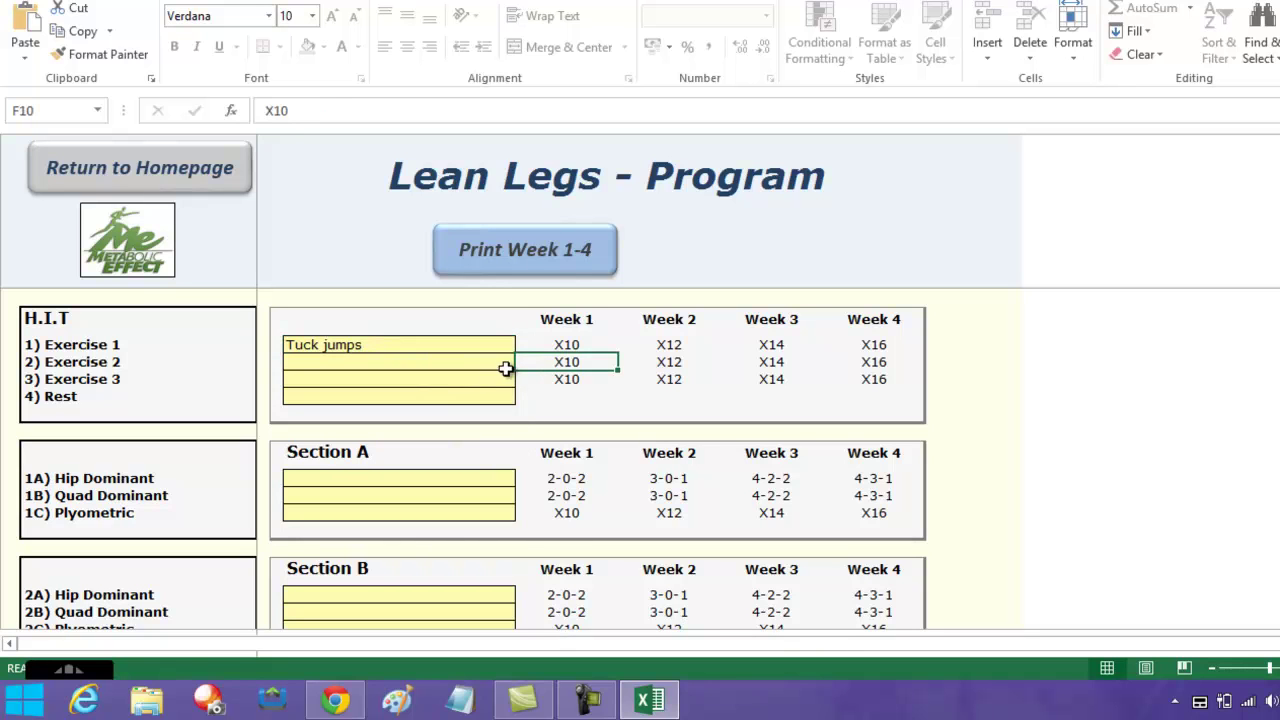
left_click(506, 368)
left_click(524, 362)
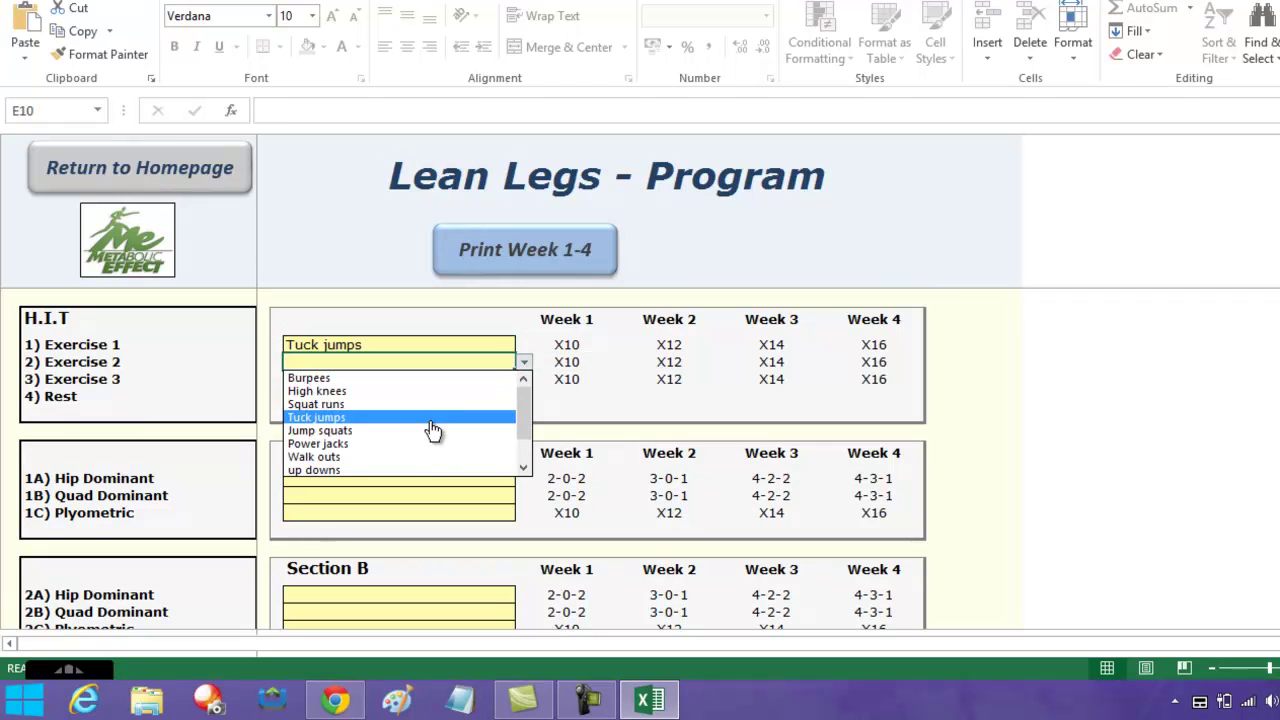
left_click(434, 432)
In the H.I.T block, set Exercise 3 to Power jacks and Rest to 0s.
left_click(486, 380)
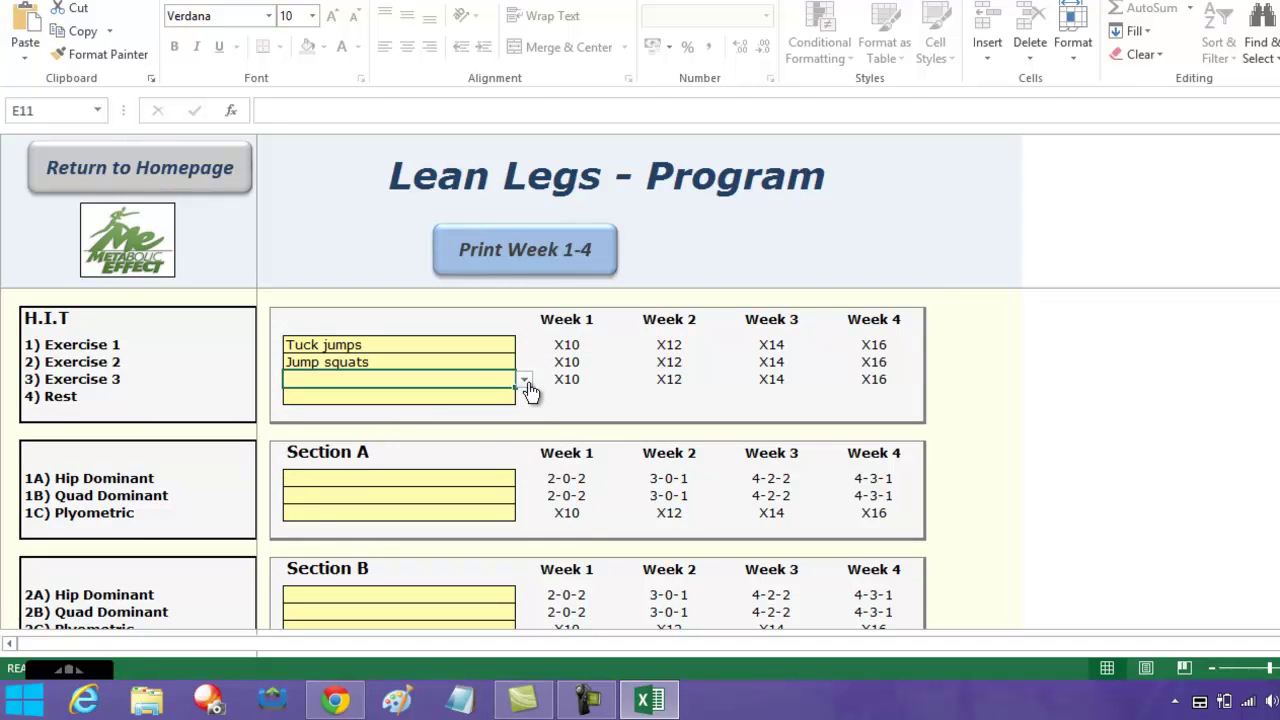
left_click(524, 380)
left_click(397, 458)
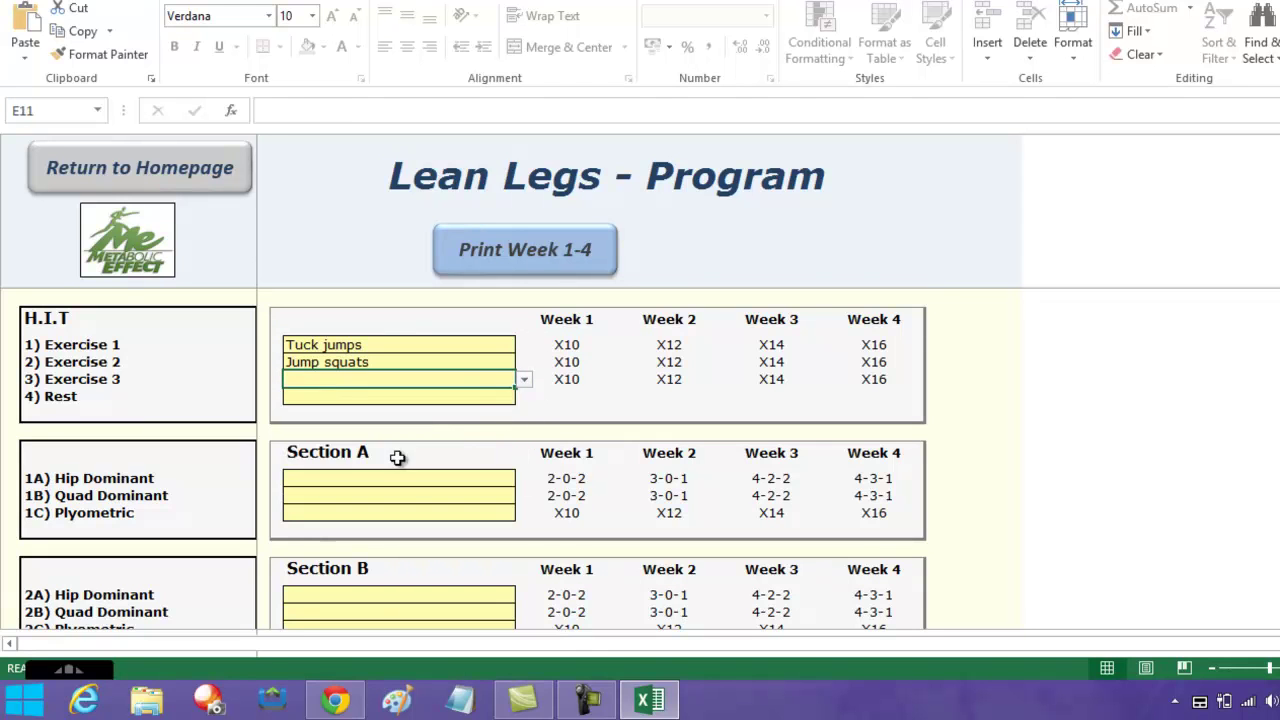
left_click(510, 397)
left_click(524, 397)
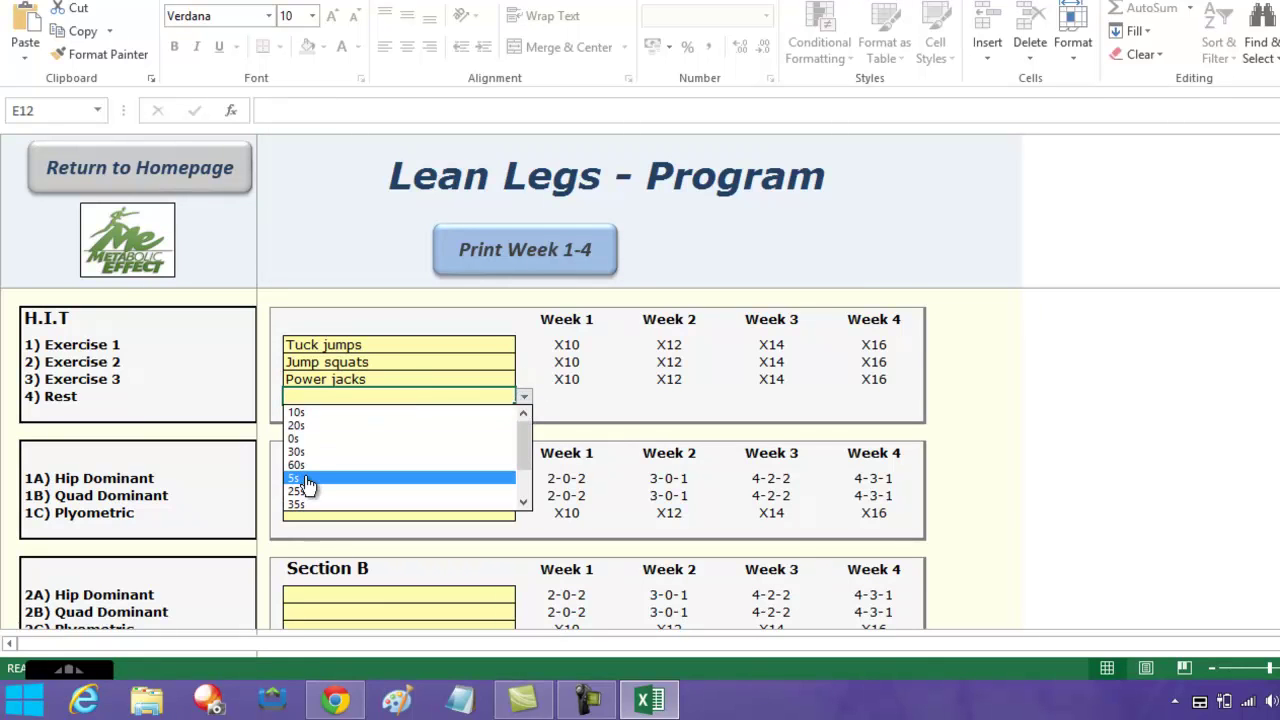
left_click(316, 439)
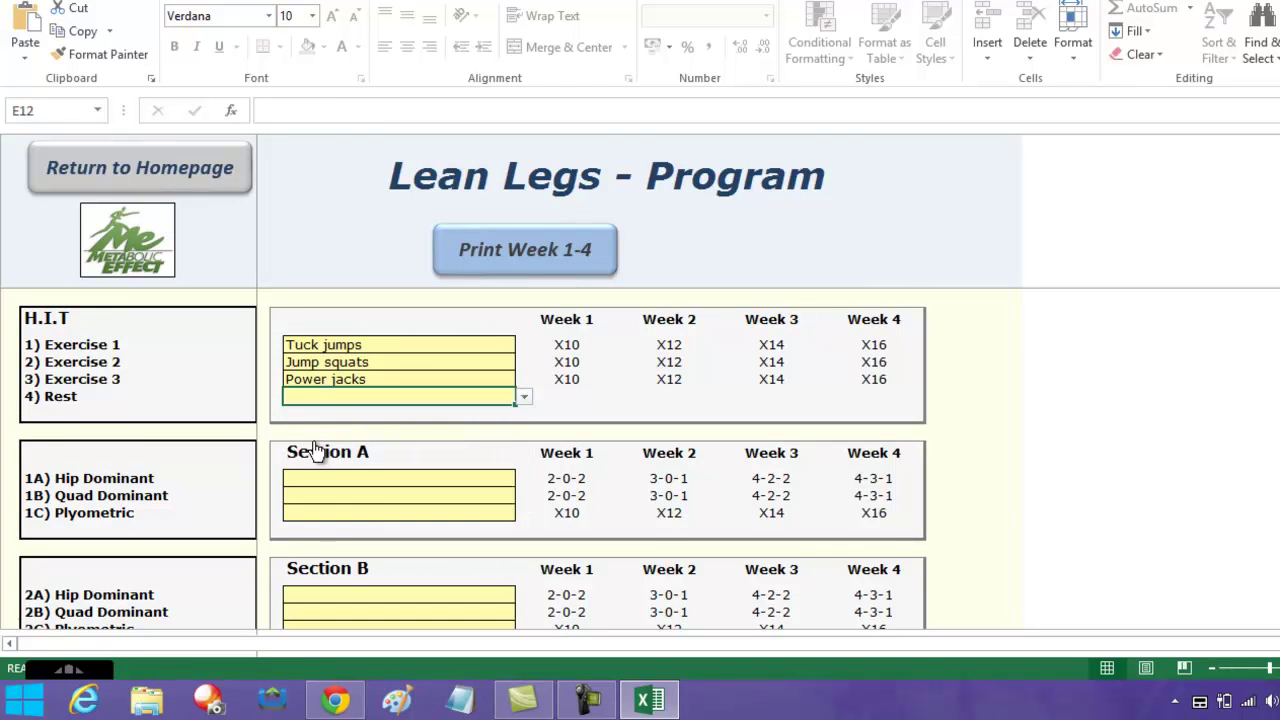
Fill Section A with Single legged dead lift for 1A, Siff lunges for 1B and Power jacks for 1C.
left_click(381, 486)
left_click(524, 479)
left_click(437, 535)
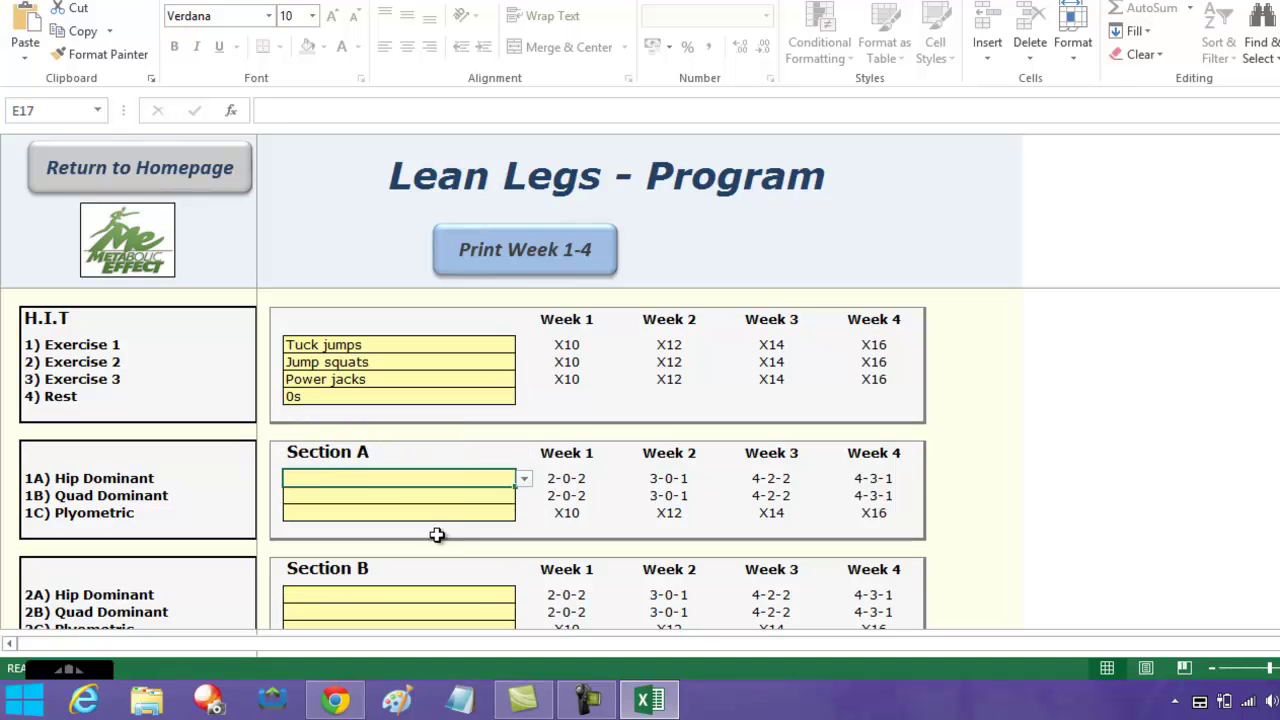
left_click(440, 496)
left_click(524, 495)
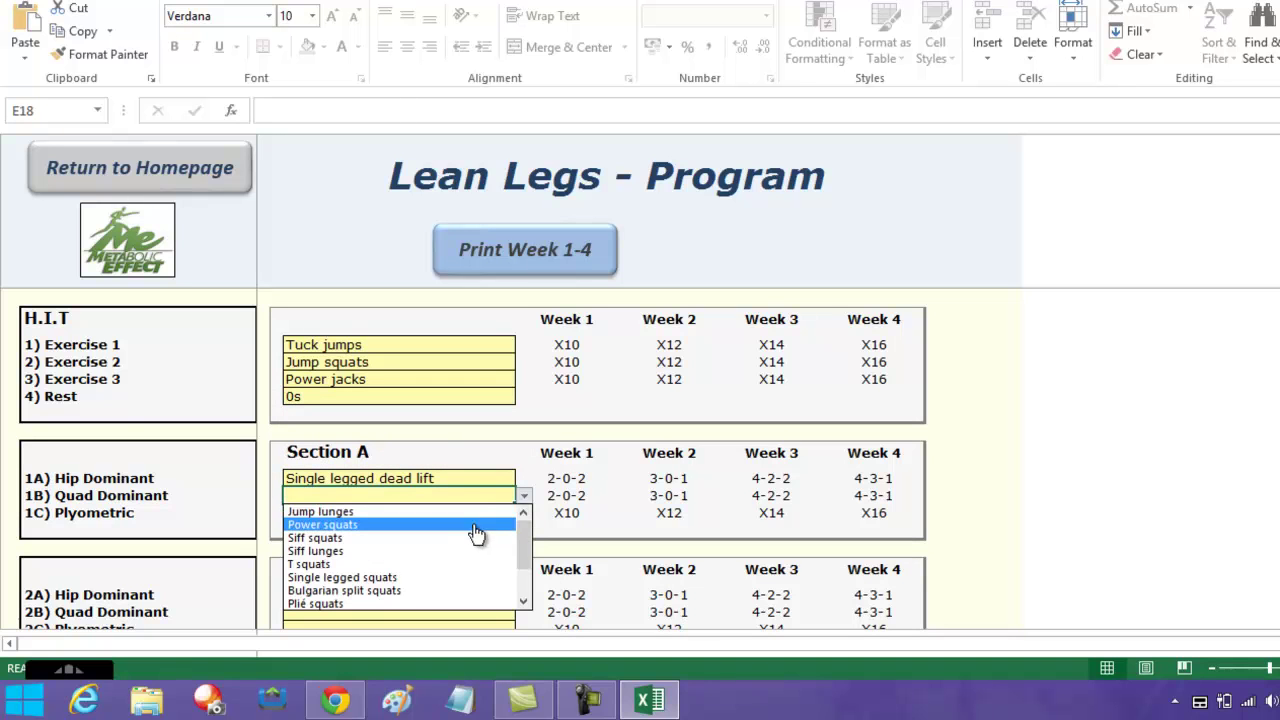
left_click(455, 553)
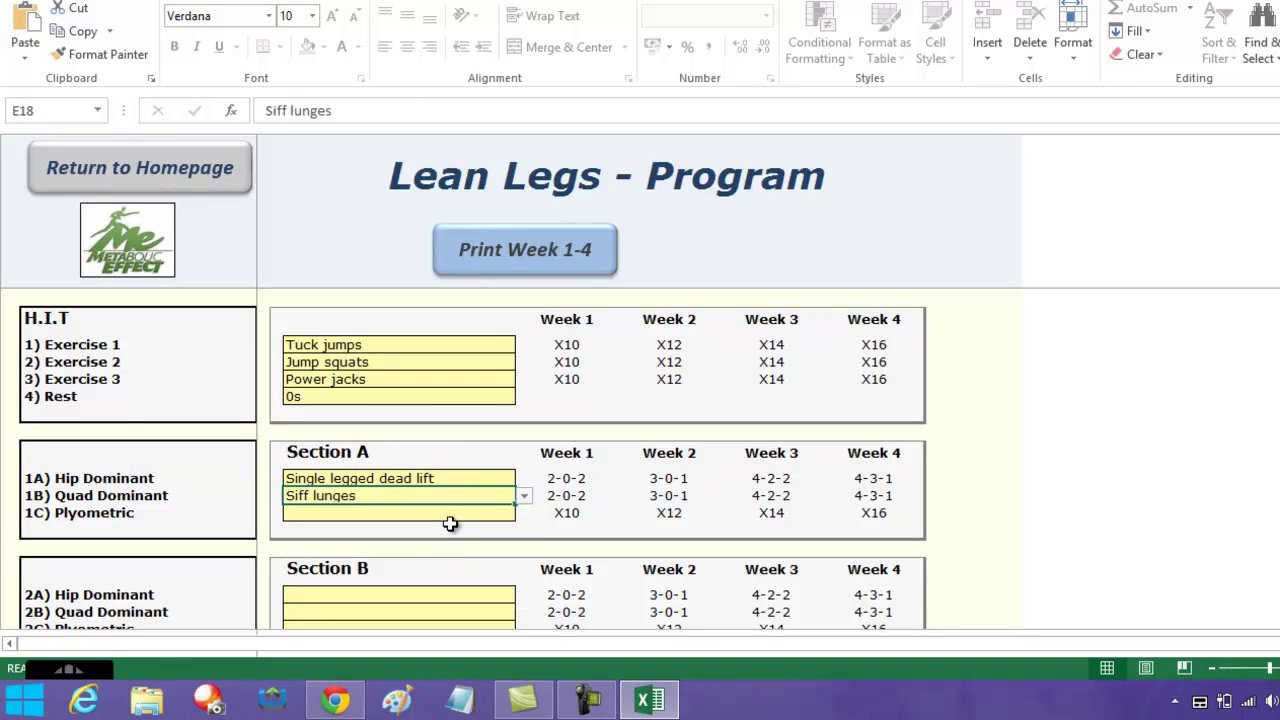
left_click(451, 514)
left_click(524, 515)
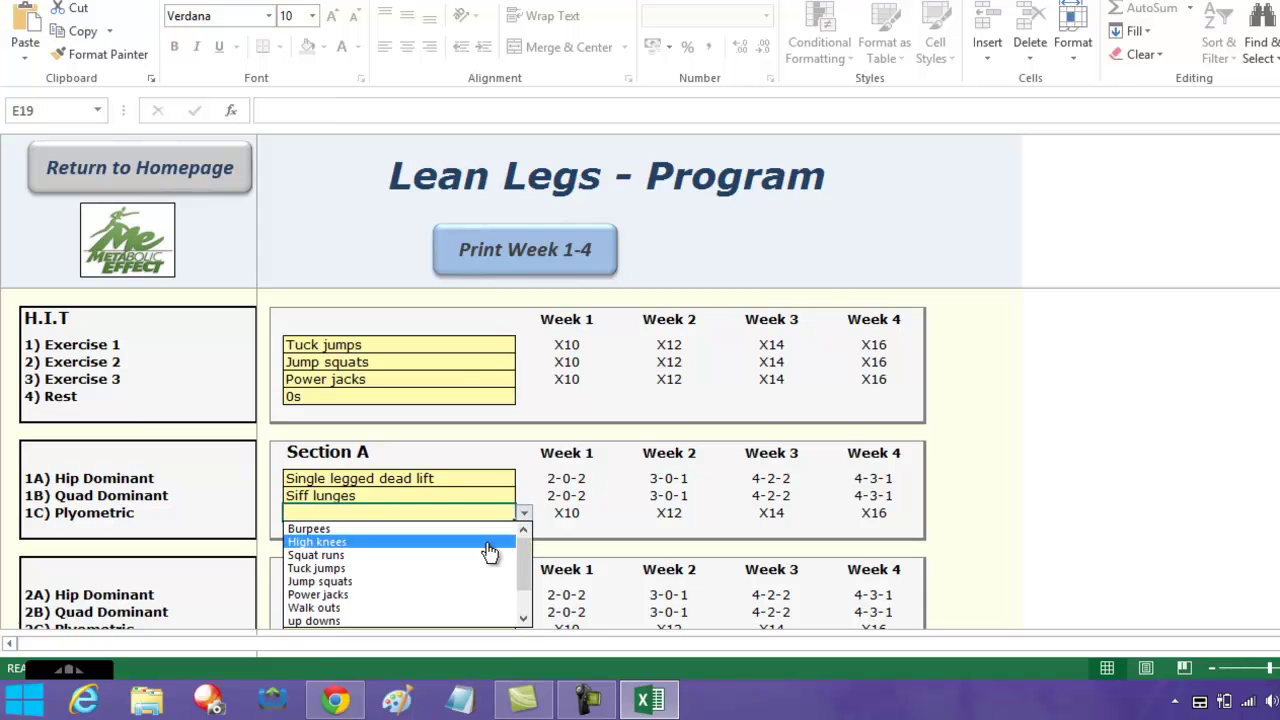
left_click(446, 596)
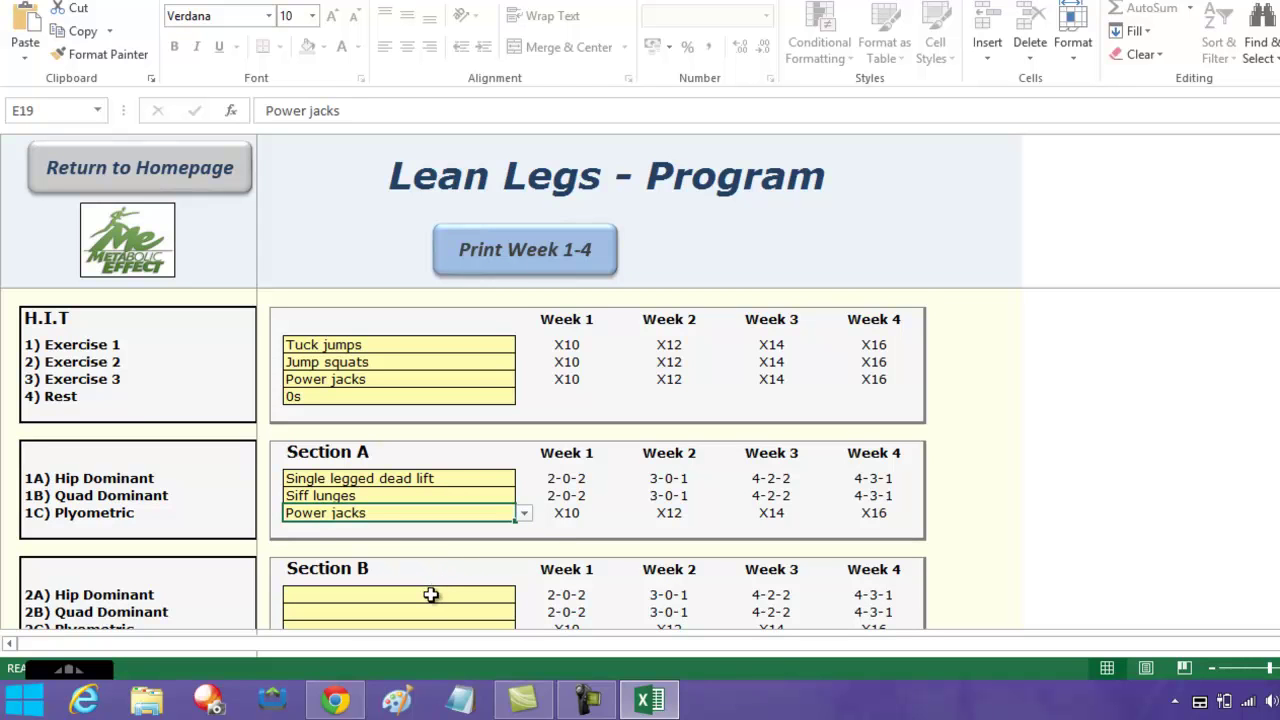
Fill Section B with Single legged dead lift for 2A, Single legged squats for 2B and Walk outs for 2C.
left_click(430, 595)
scroll(540, 585, "down", 1)
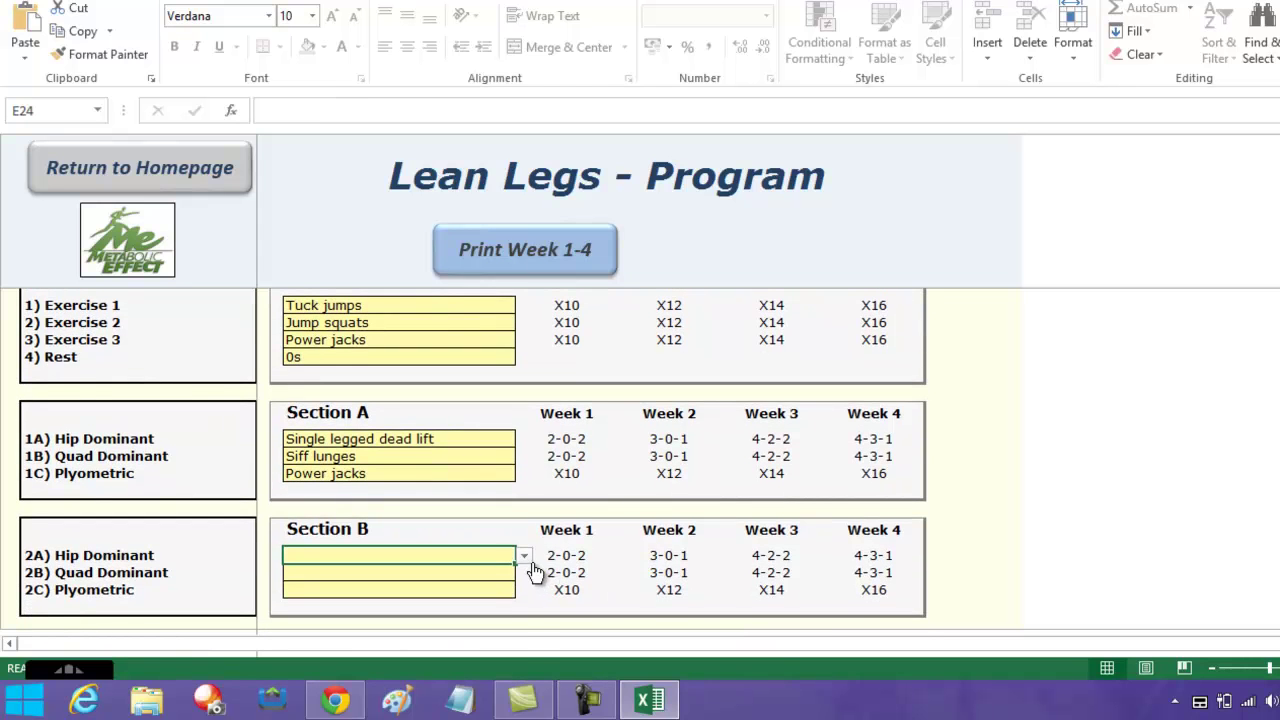
left_click(524, 555)
left_click(486, 607)
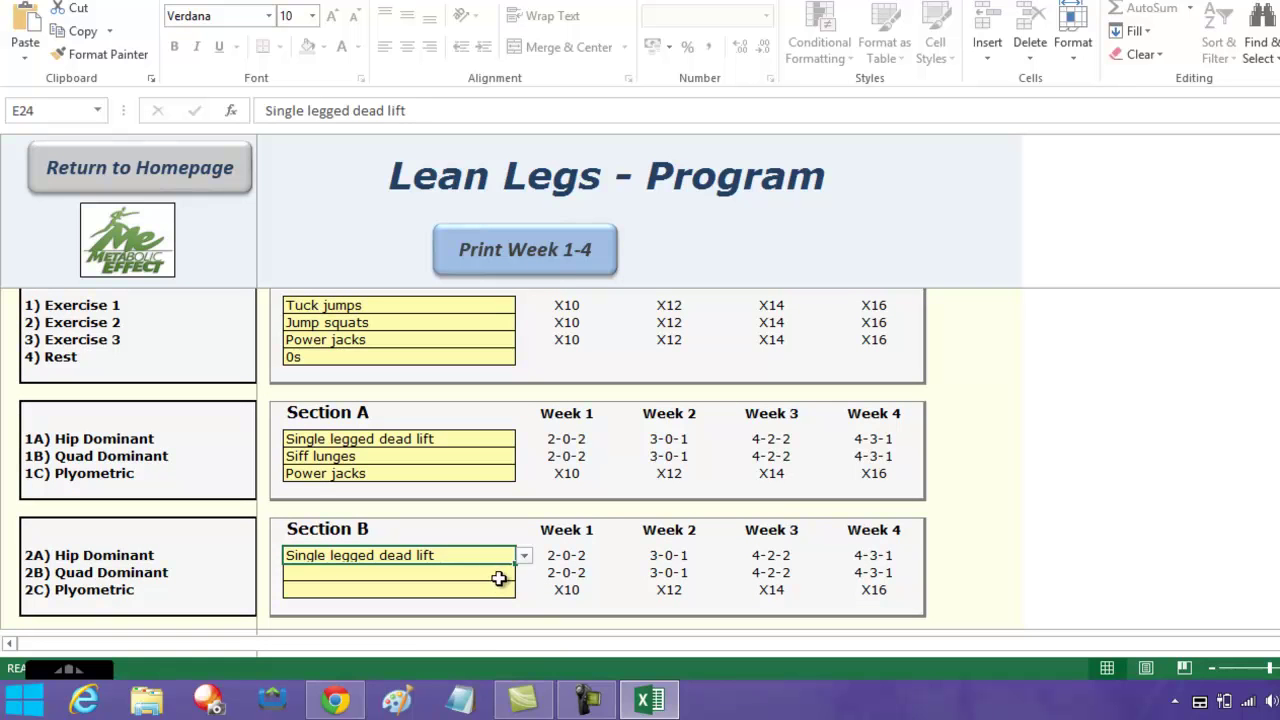
left_click(498, 578)
left_click(524, 573)
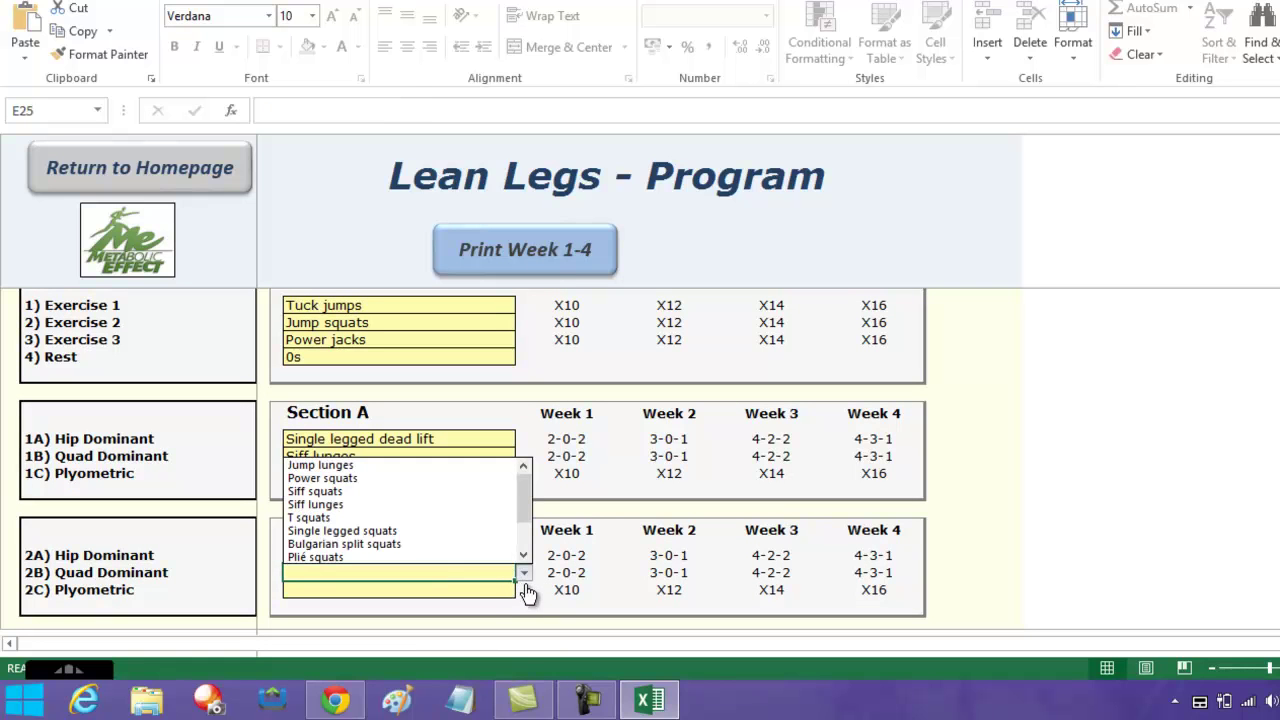
left_click(428, 530)
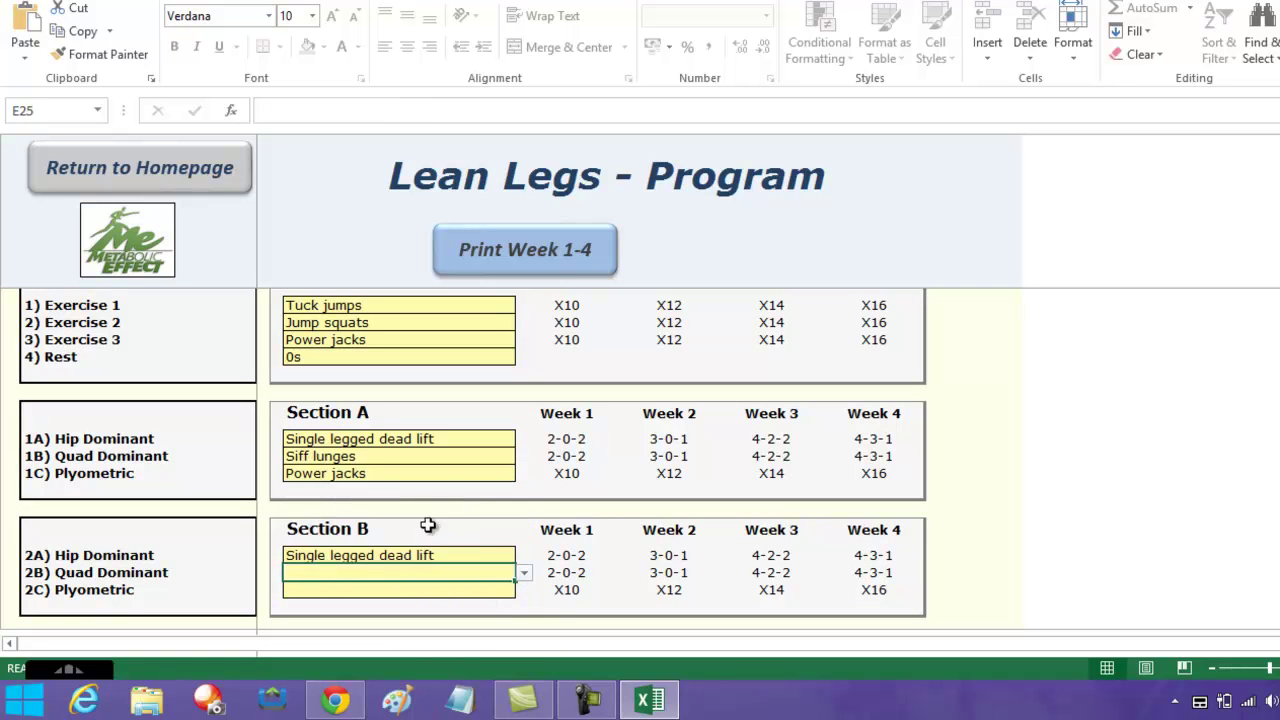
left_click(455, 595)
left_click(525, 595)
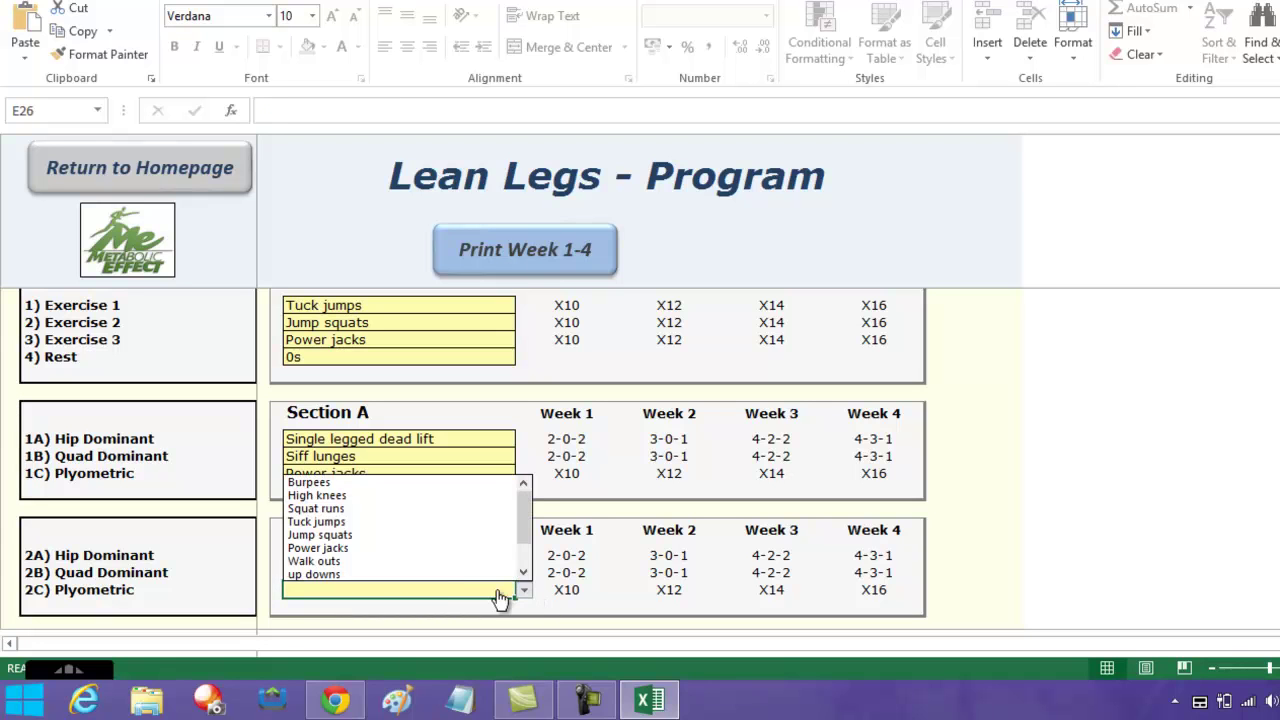
left_click(434, 562)
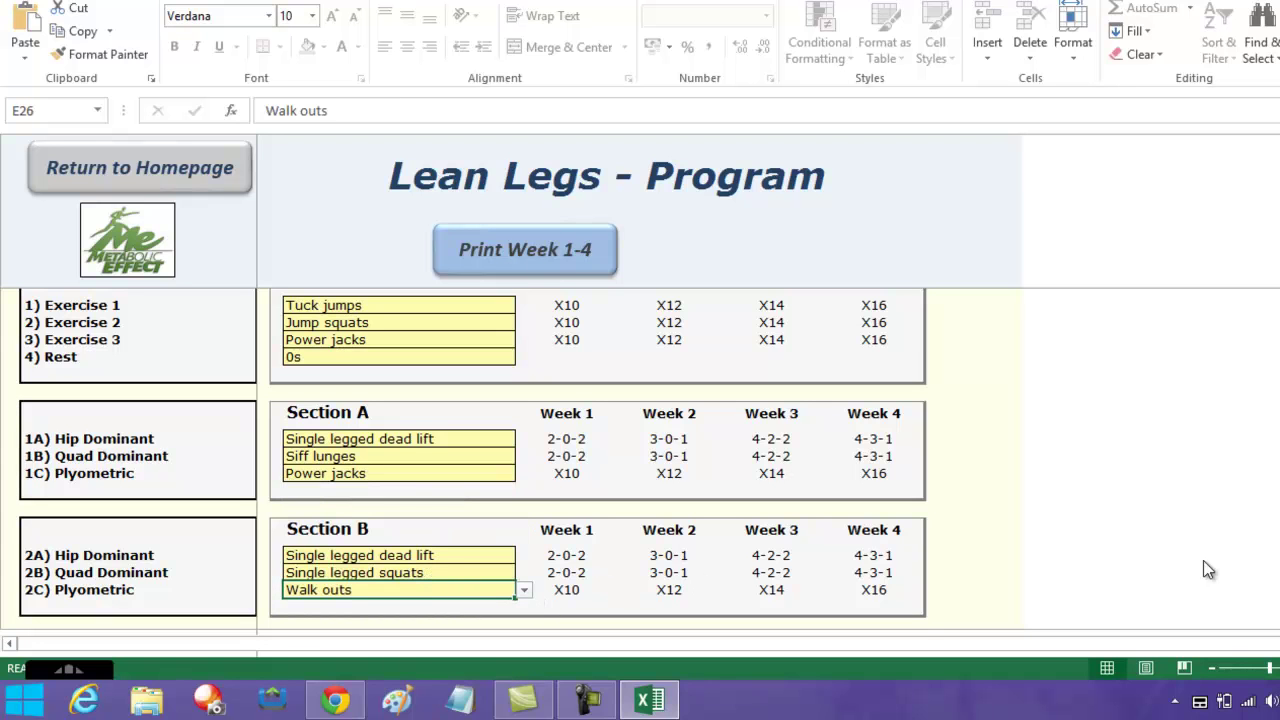
Review the Lean Legs print-out sheet for weeks 1-4, and return to the data entry sheet.
scroll(1208, 569, "up", 1)
left_click(541, 264)
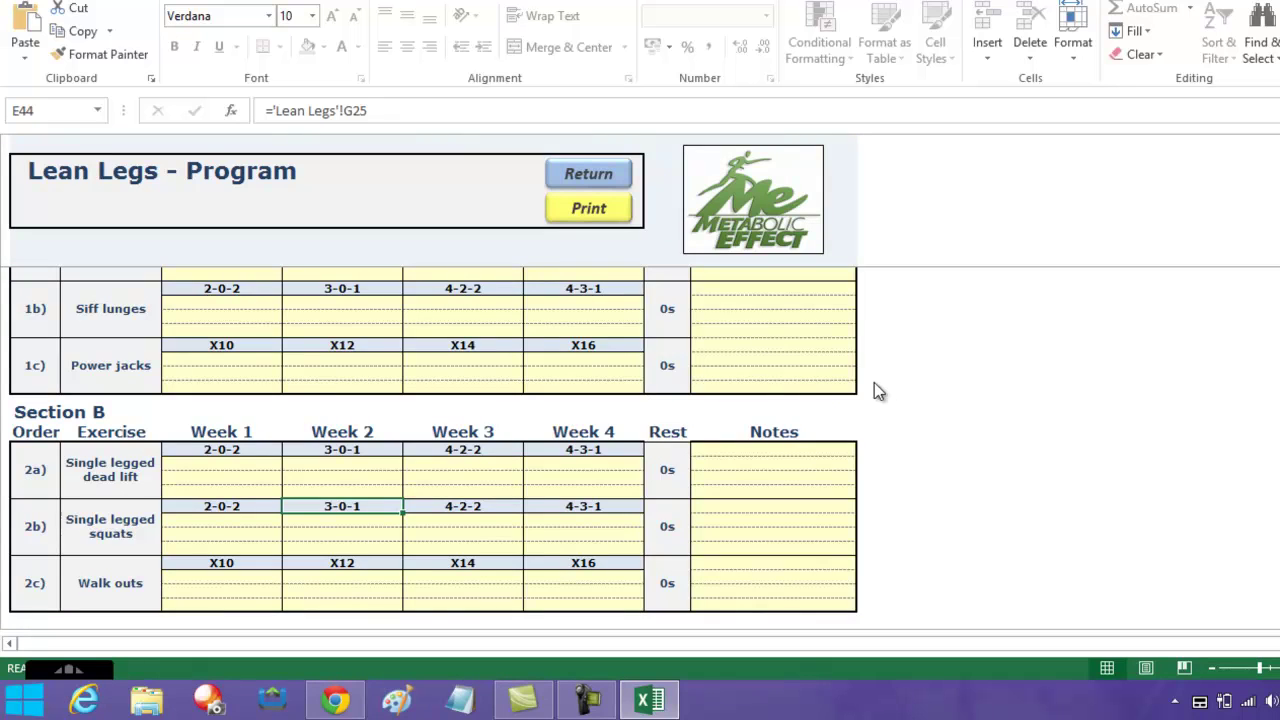
scroll(660, 385, "up", 3)
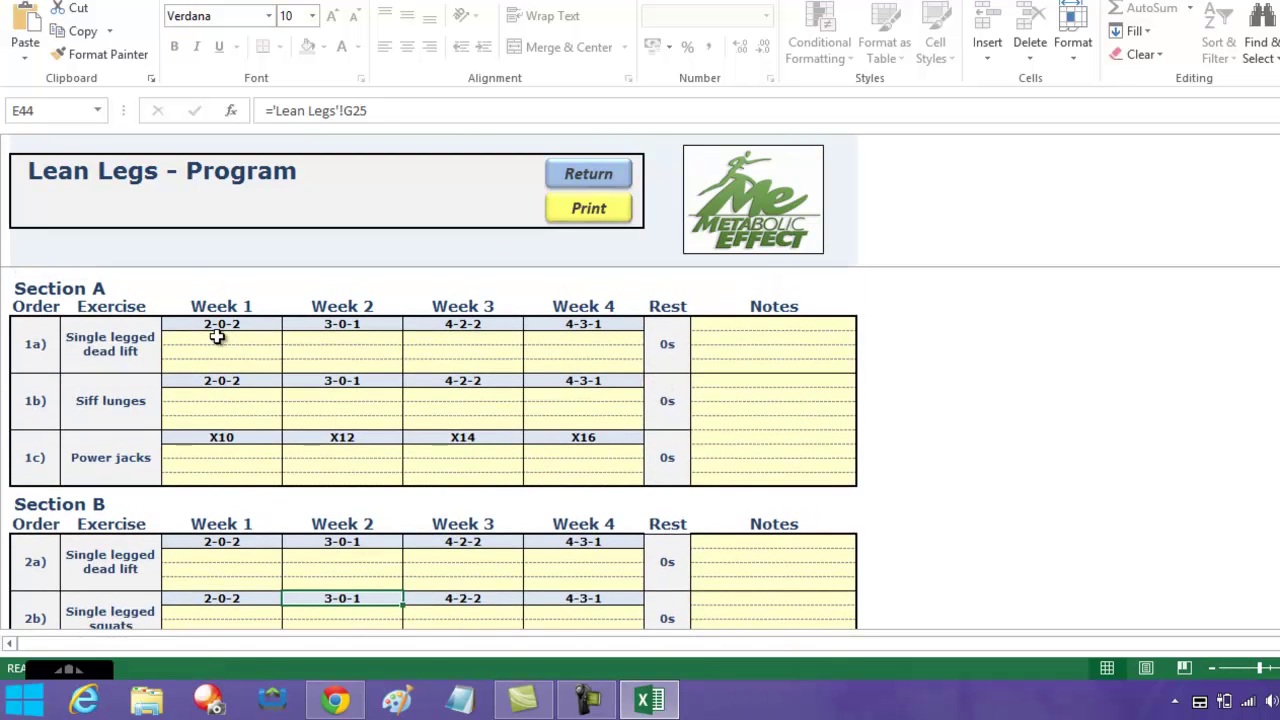
scroll(134, 400, "down", 2)
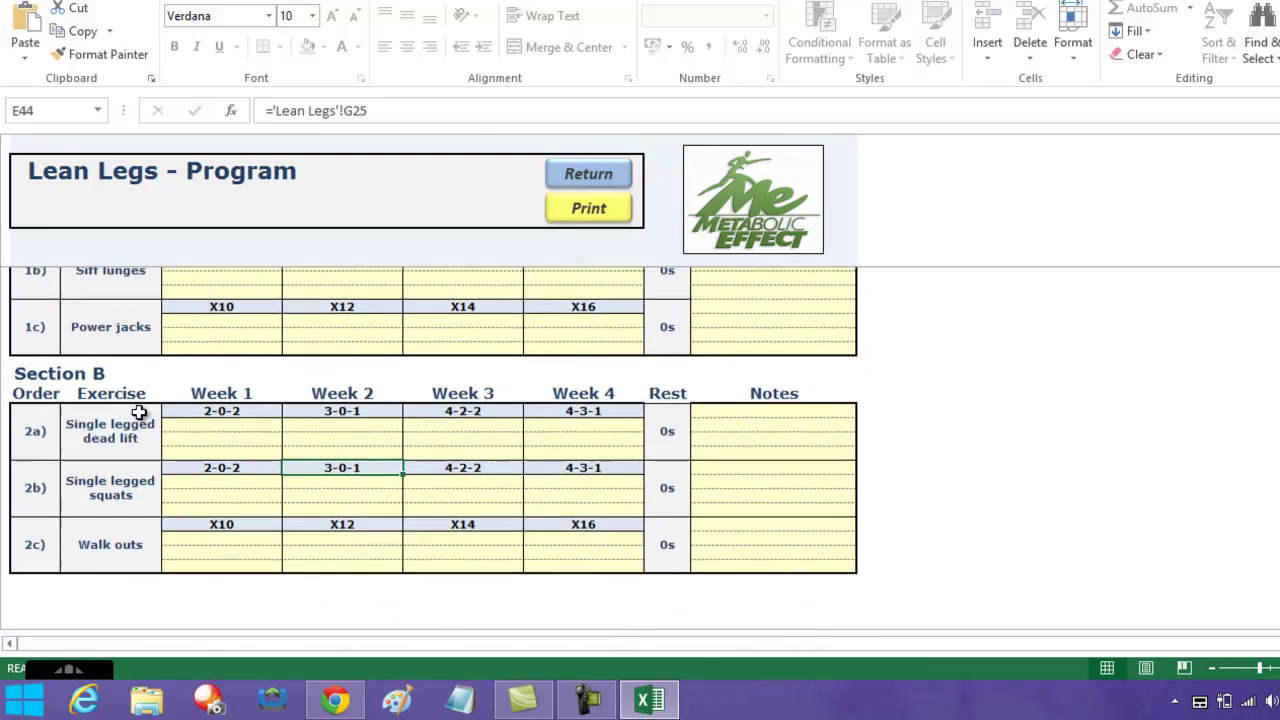
scroll(131, 458, "up", 3)
scroll(600, 452, "up", 2)
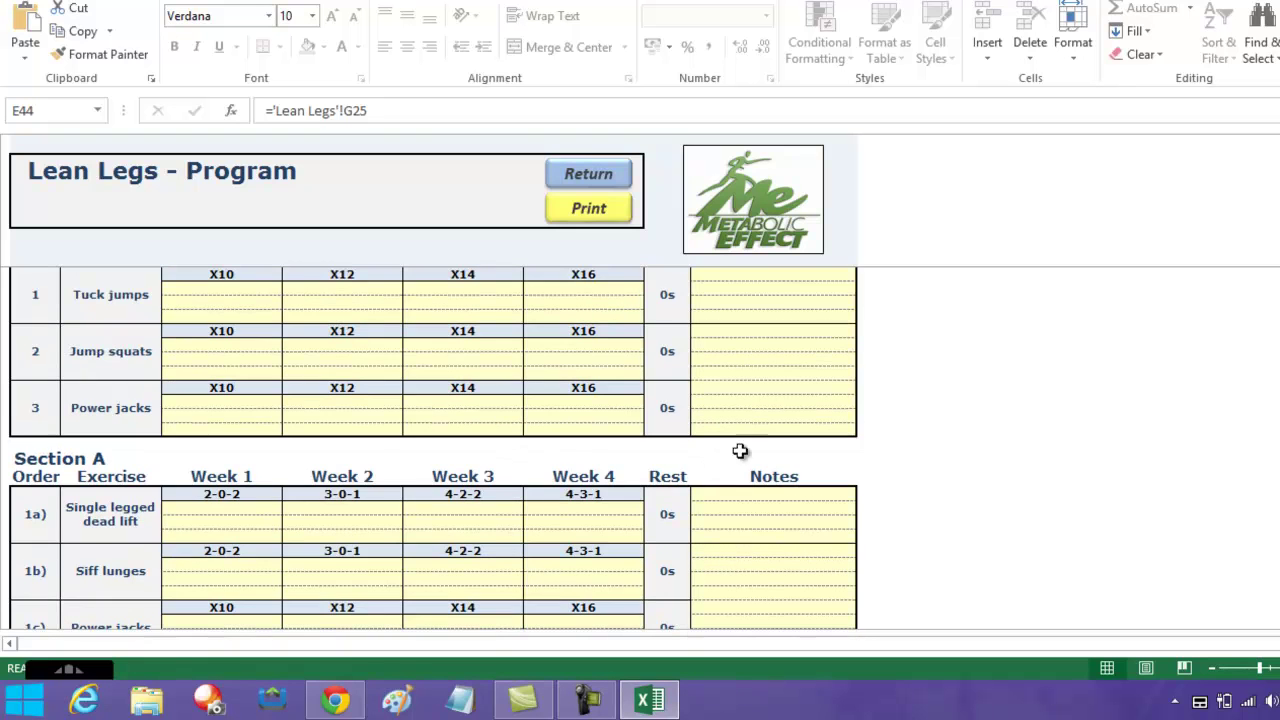
scroll(730, 360, "up", 1)
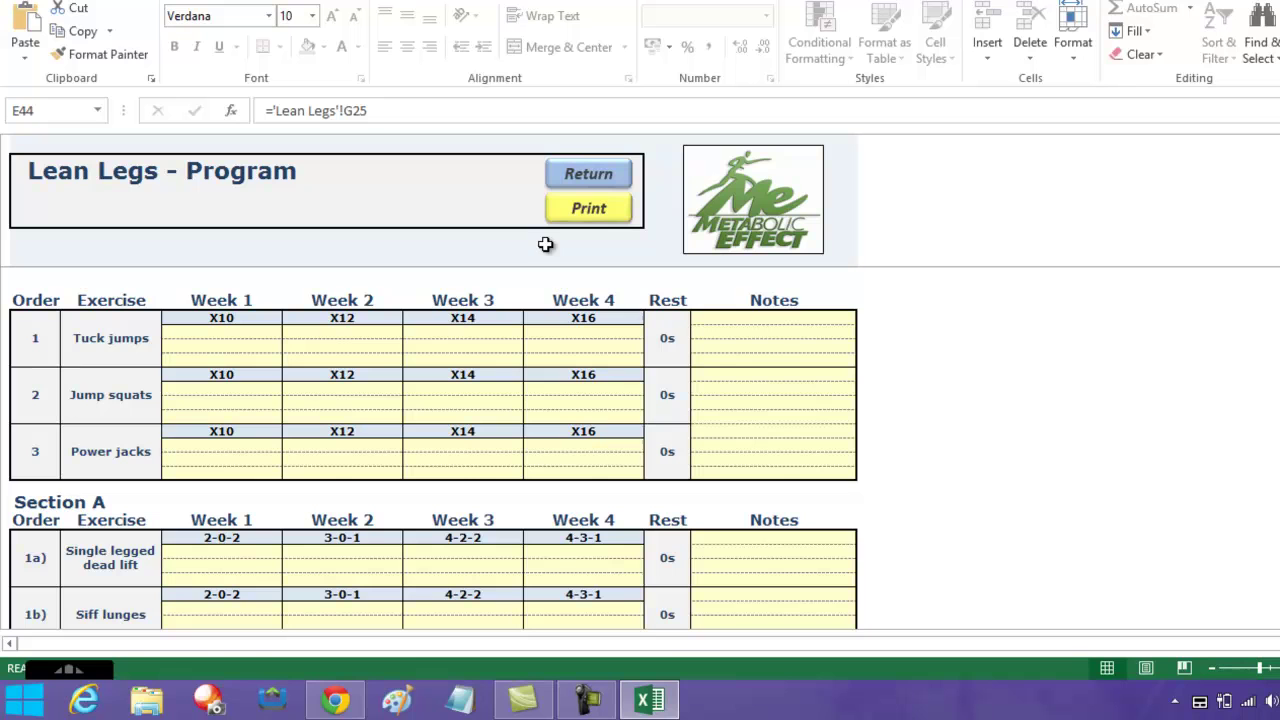
left_click(596, 177)
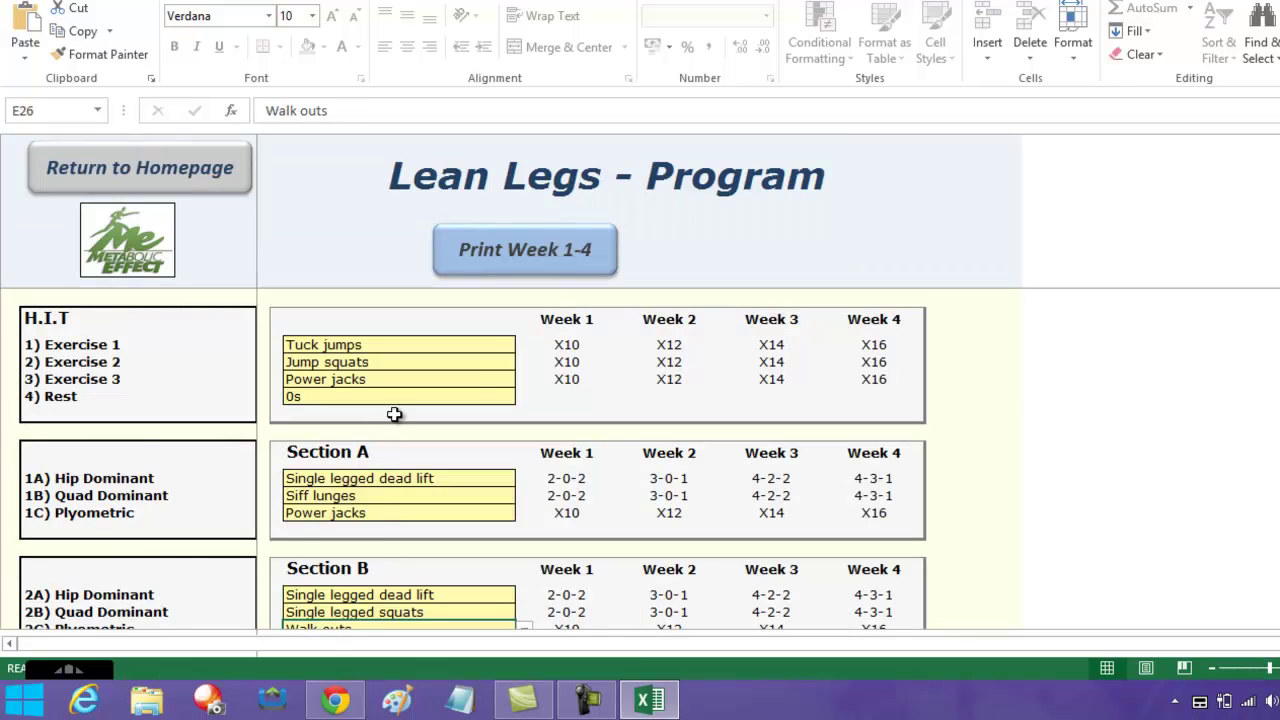
Return from Lean Legs to the homepage and open the Total Body program's data entry sheet.
scroll(394, 414, "down", 1)
scroll(394, 414, "up", 1)
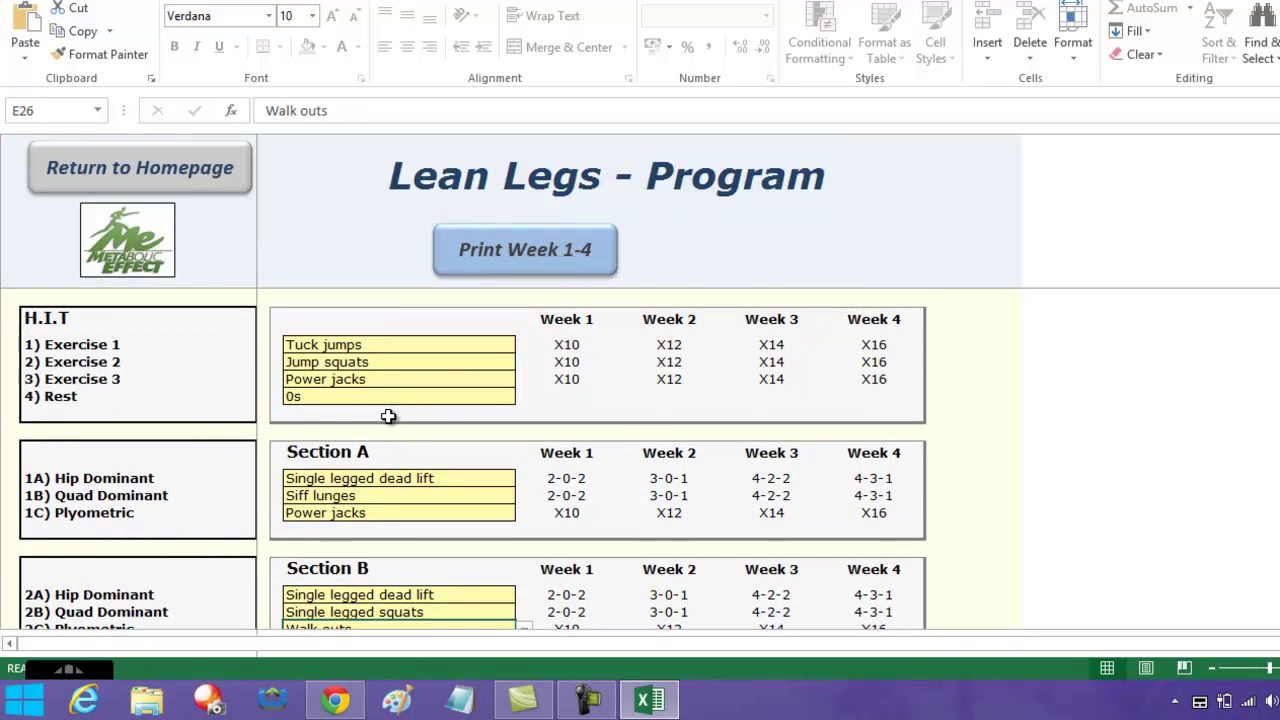
left_click(181, 188)
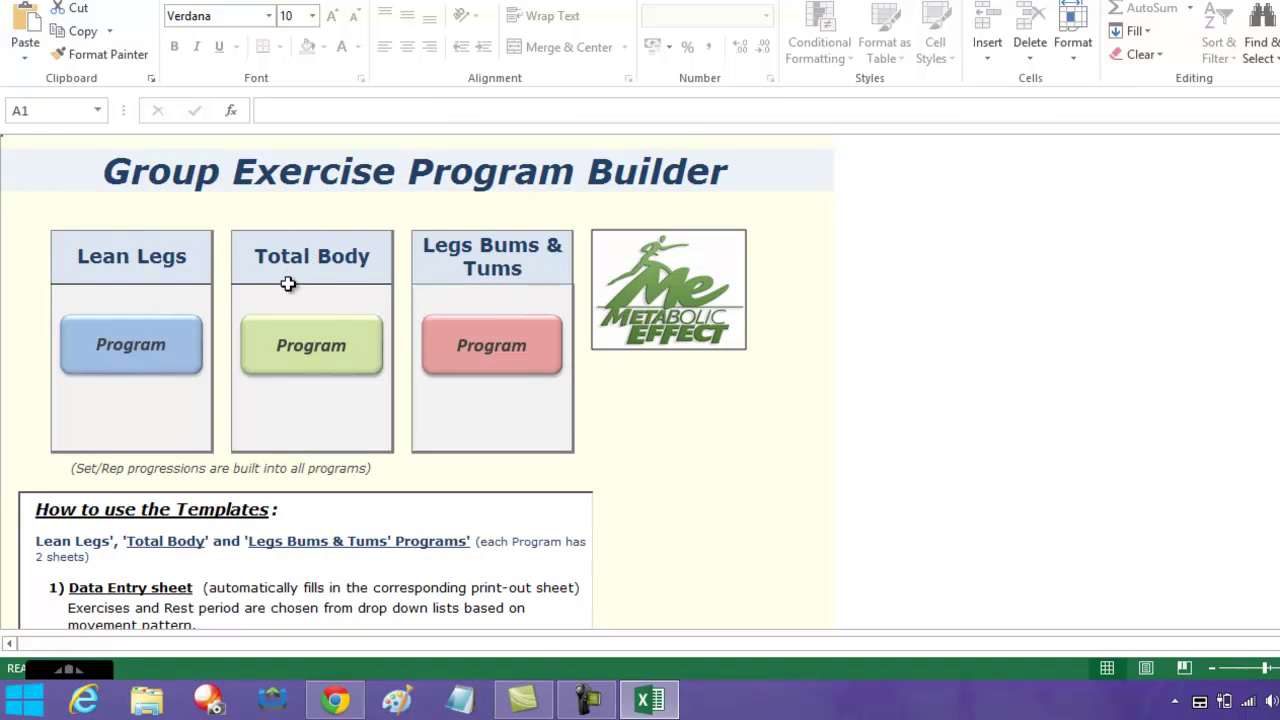
left_click(312, 344)
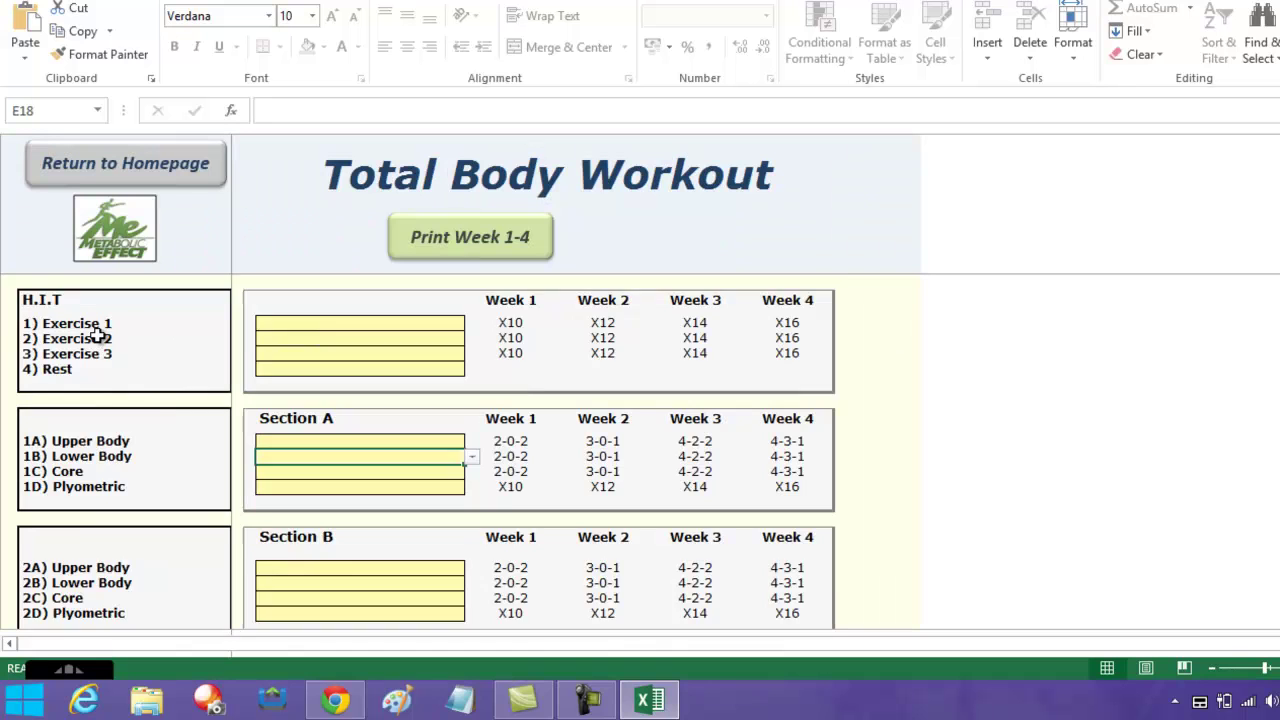
scroll(106, 335, "down", 1)
scroll(110, 352, "up", 1)
In Section A of Total Body Workout, check the 1A upper body exercise options and set 1C Core to Spider-Man.
left_click(446, 441)
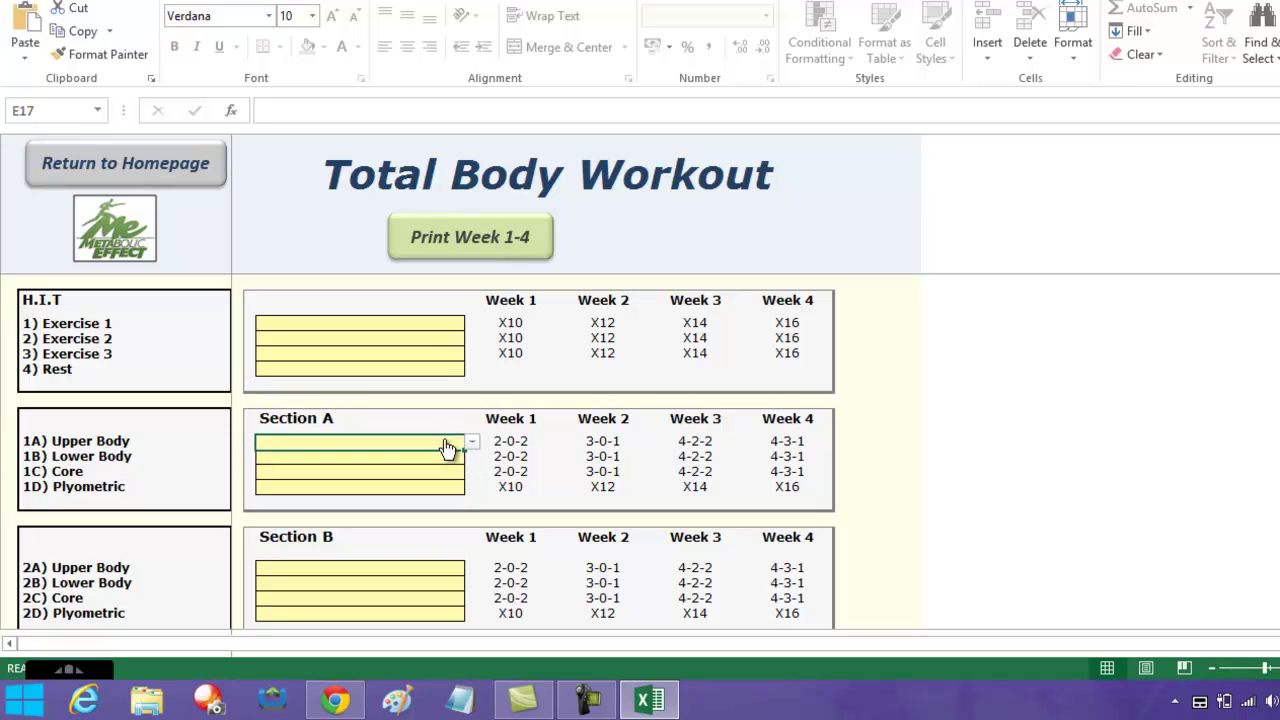
left_click(471, 449)
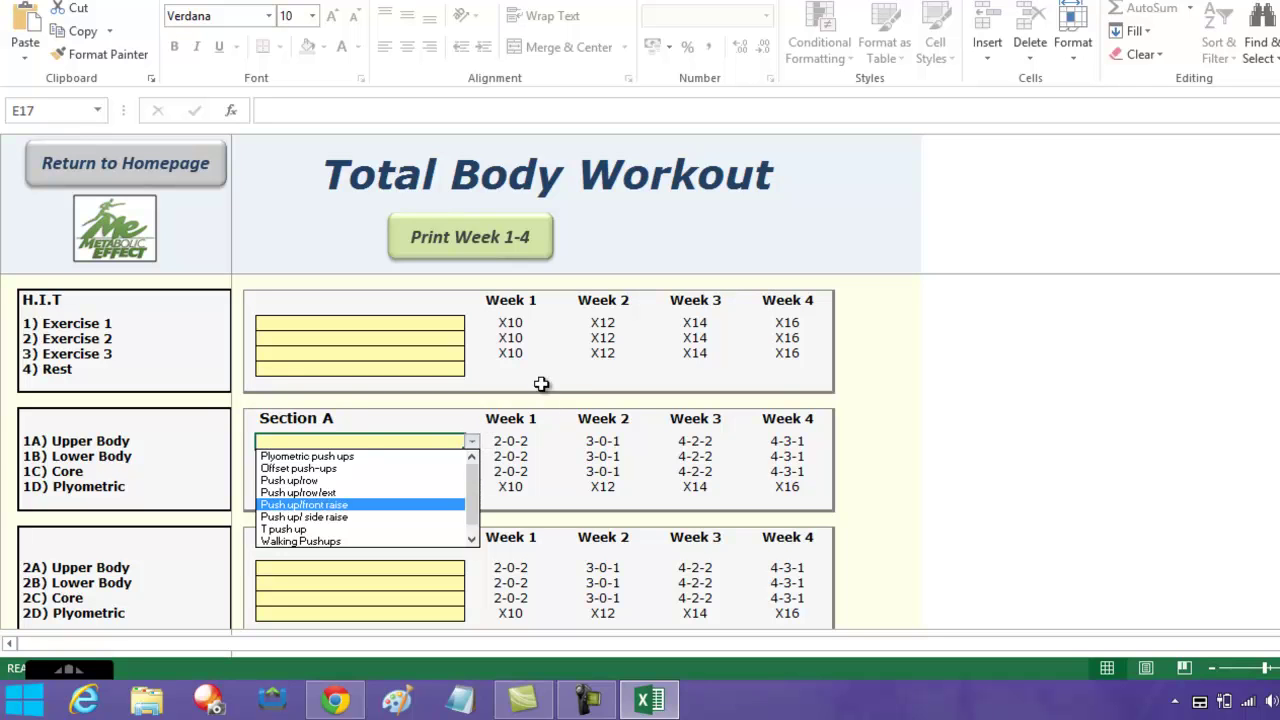
key("Escape")
left_click(427, 474)
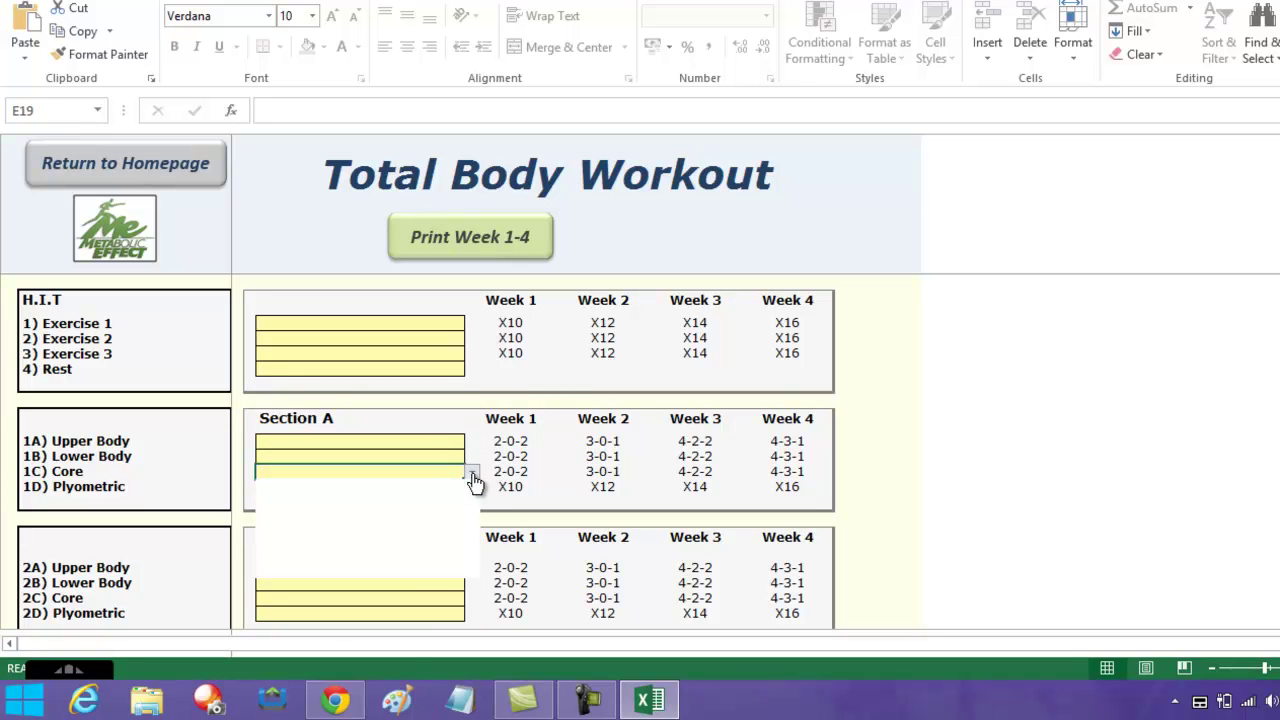
left_click(471, 472)
left_click(407, 560)
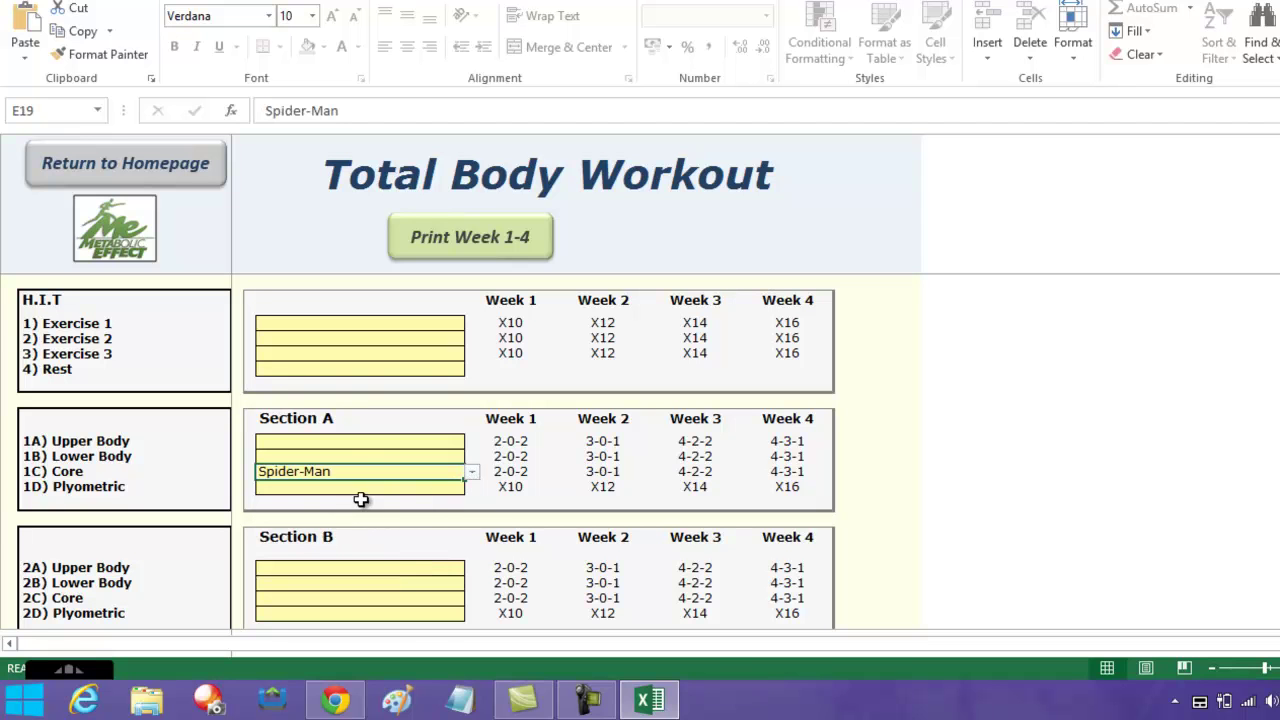
Go back to the homepage, open the Legs Bums & Tums program and look over its exercise sections.
left_click(156, 168)
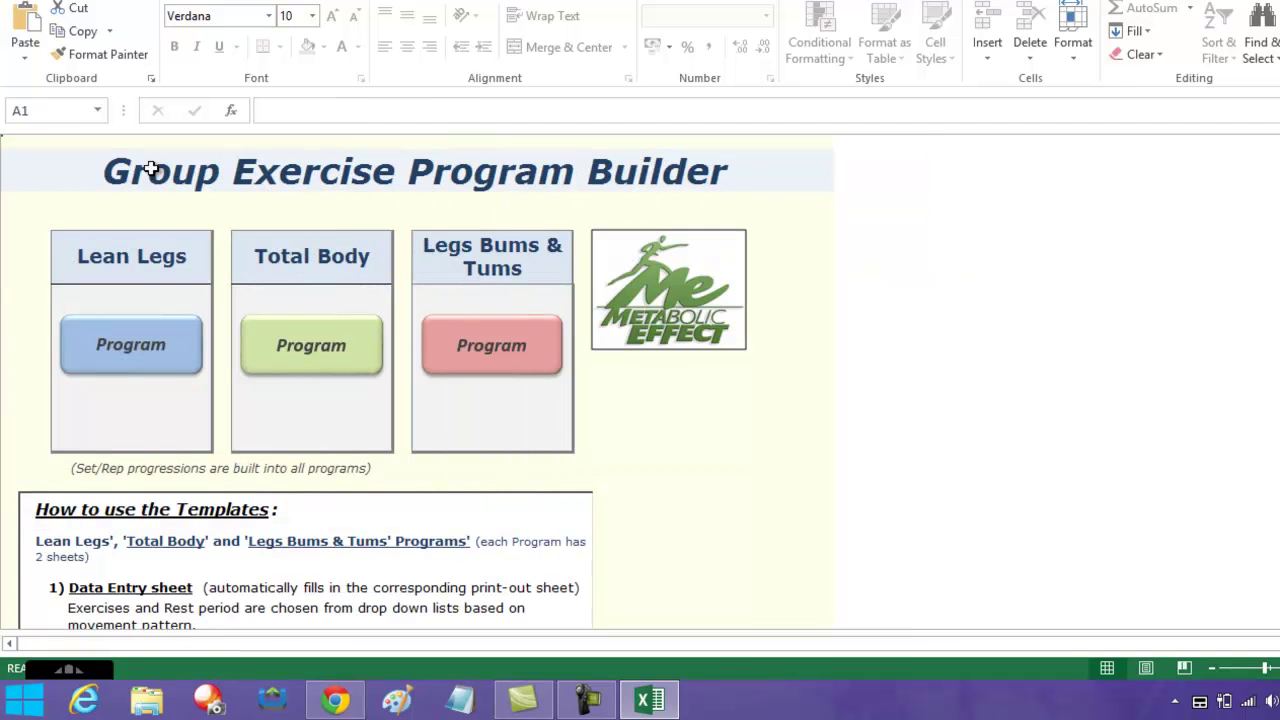
left_click(488, 343)
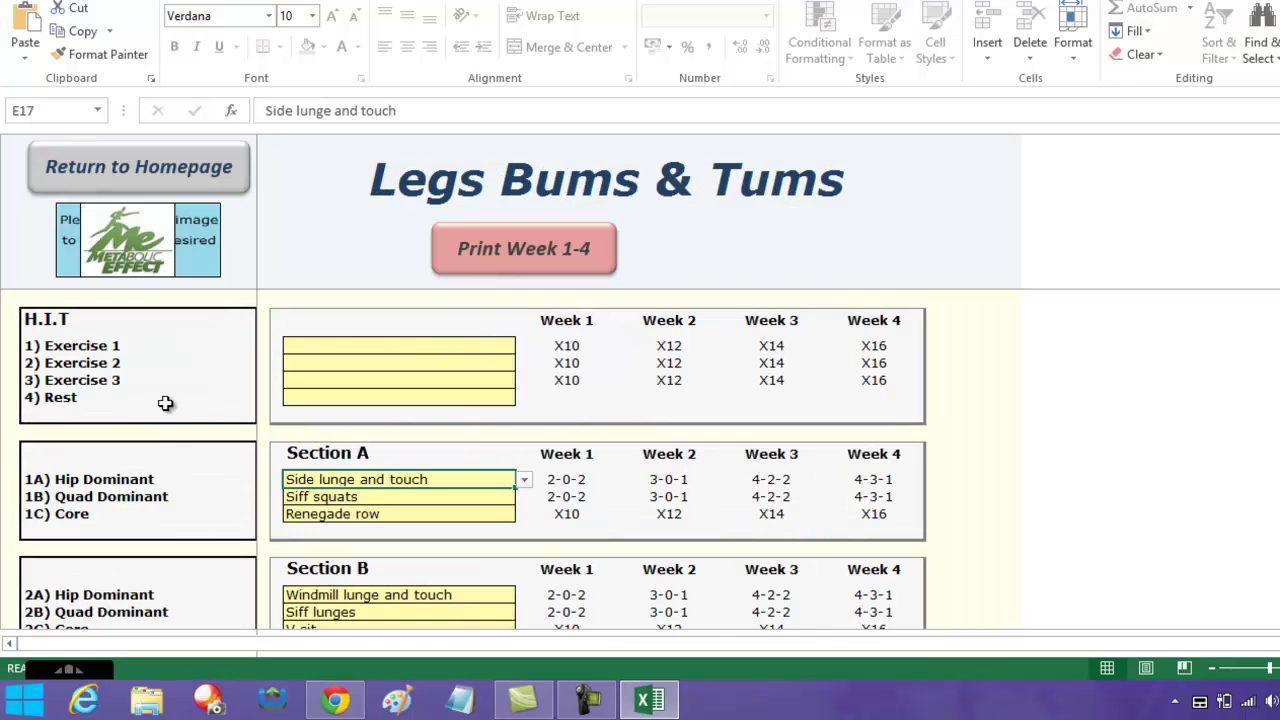
scroll(300, 482, "down", 2)
scroll(408, 528, "up", 2)
Return to the homepage, go to the end of the template instructions and unlock the workbook's sheets.
left_click(182, 168)
scroll(682, 449, "down", 2)
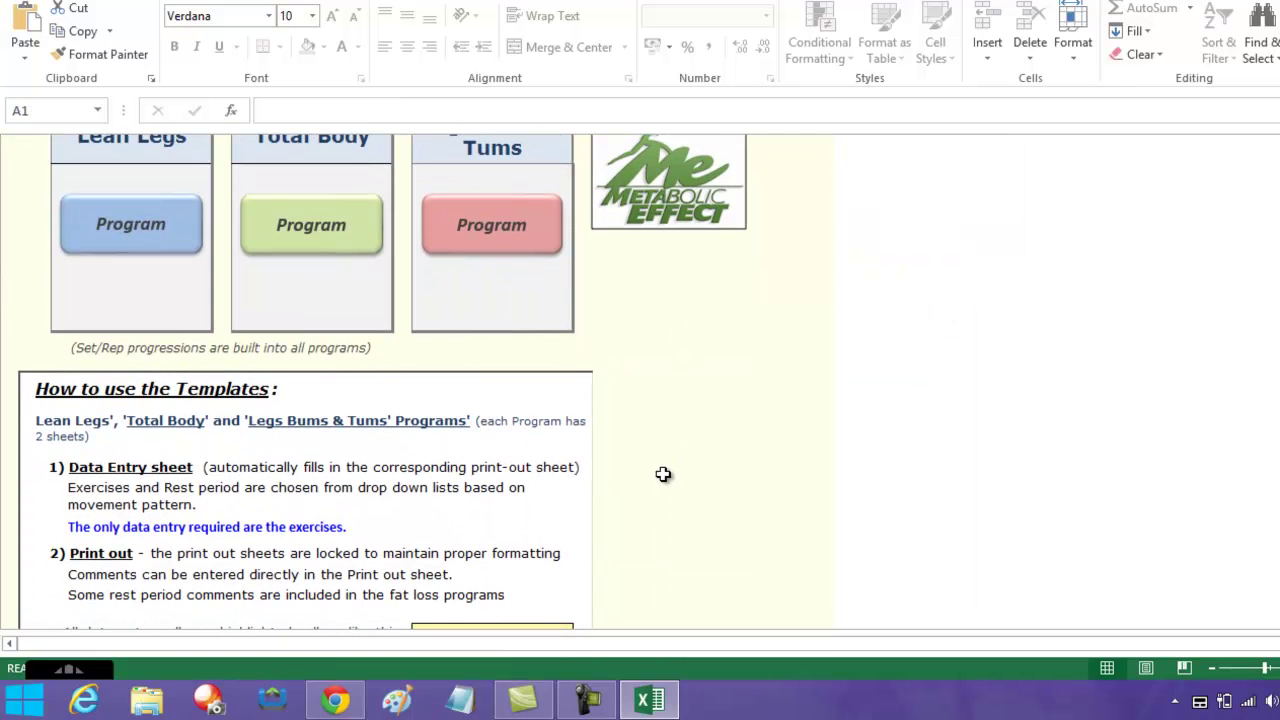
scroll(663, 474, "down", 2)
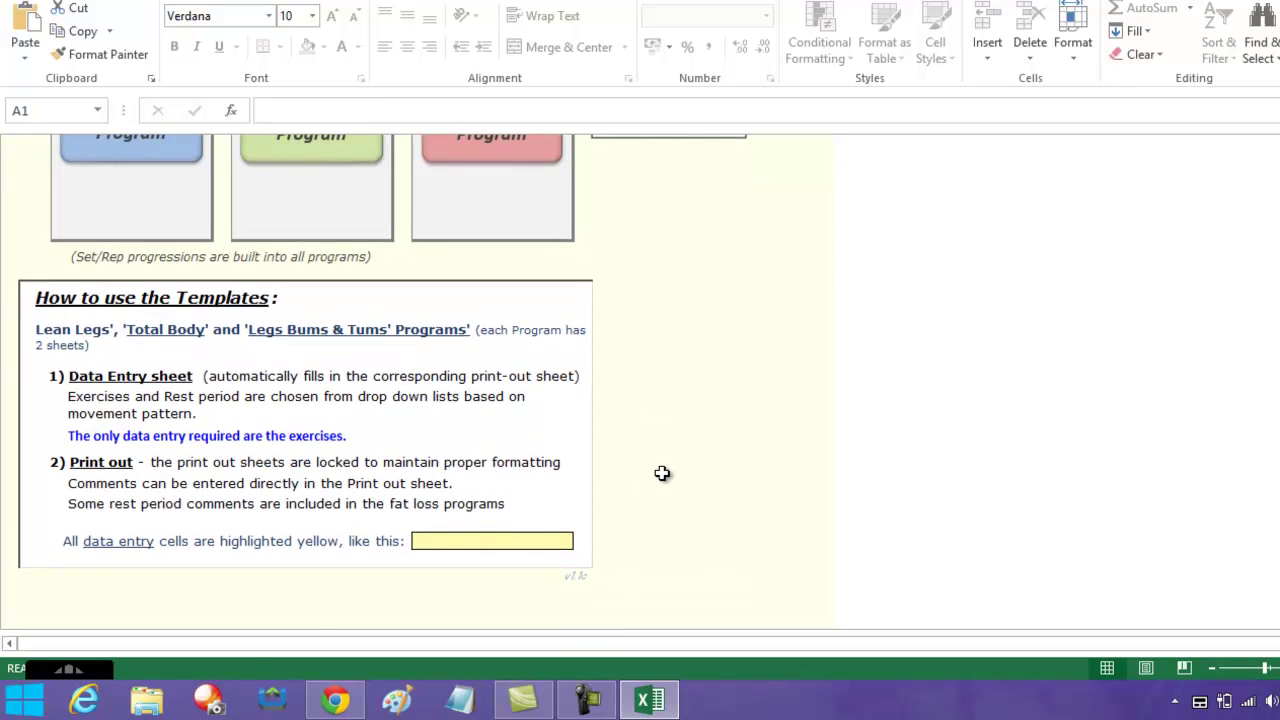
left_click(25, 578)
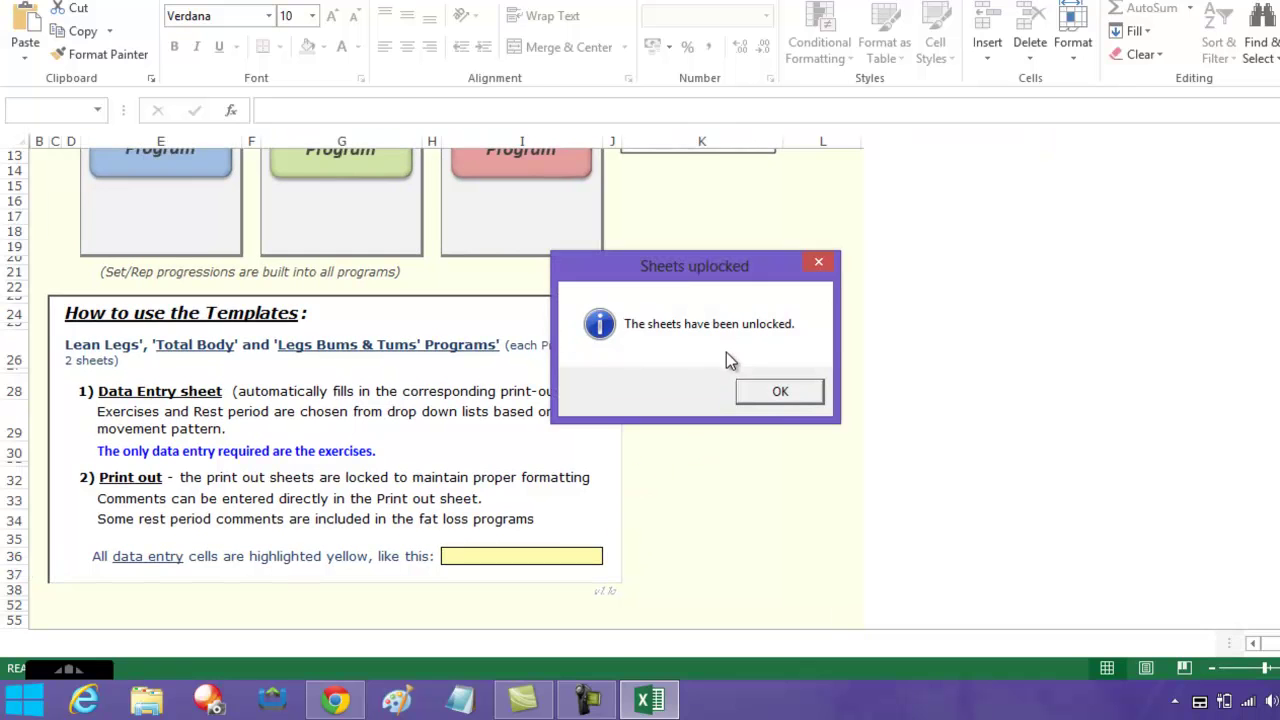
left_click(779, 400)
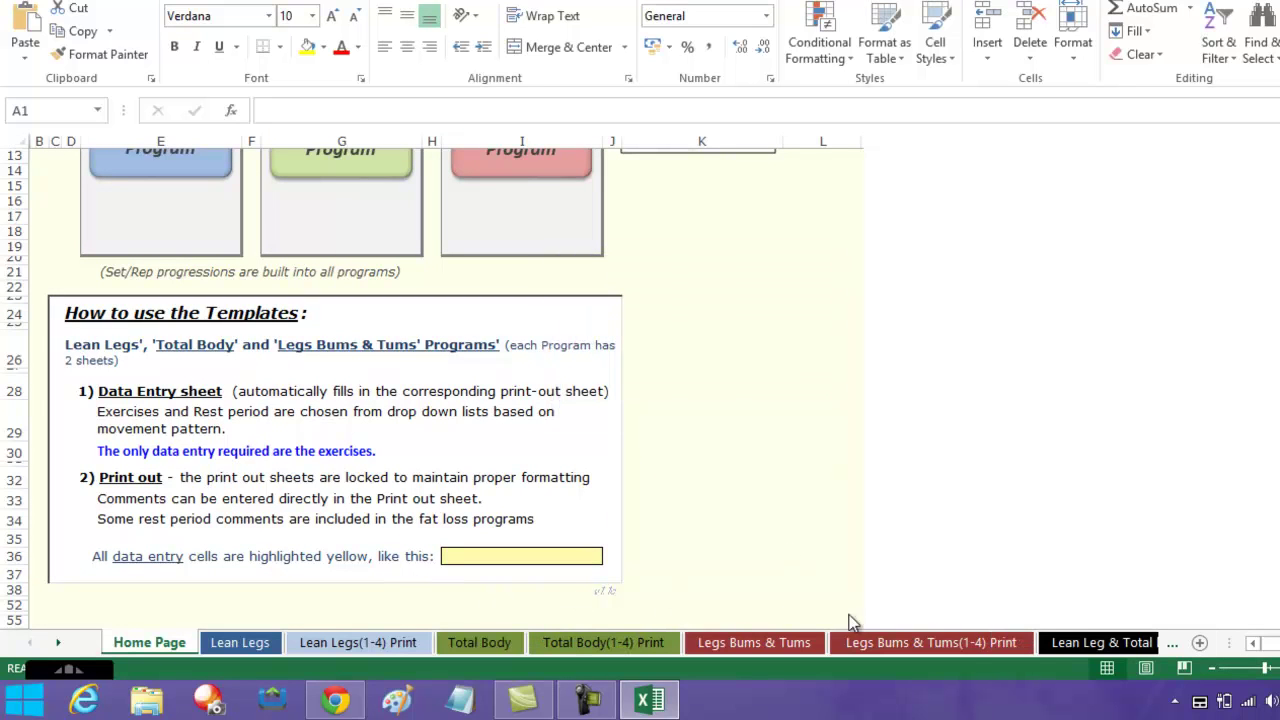
View the Total Body(1-4) Print sheet, then open the Lean Legs sheet and unprotect it for editing the weekly reps.
left_click(611, 647)
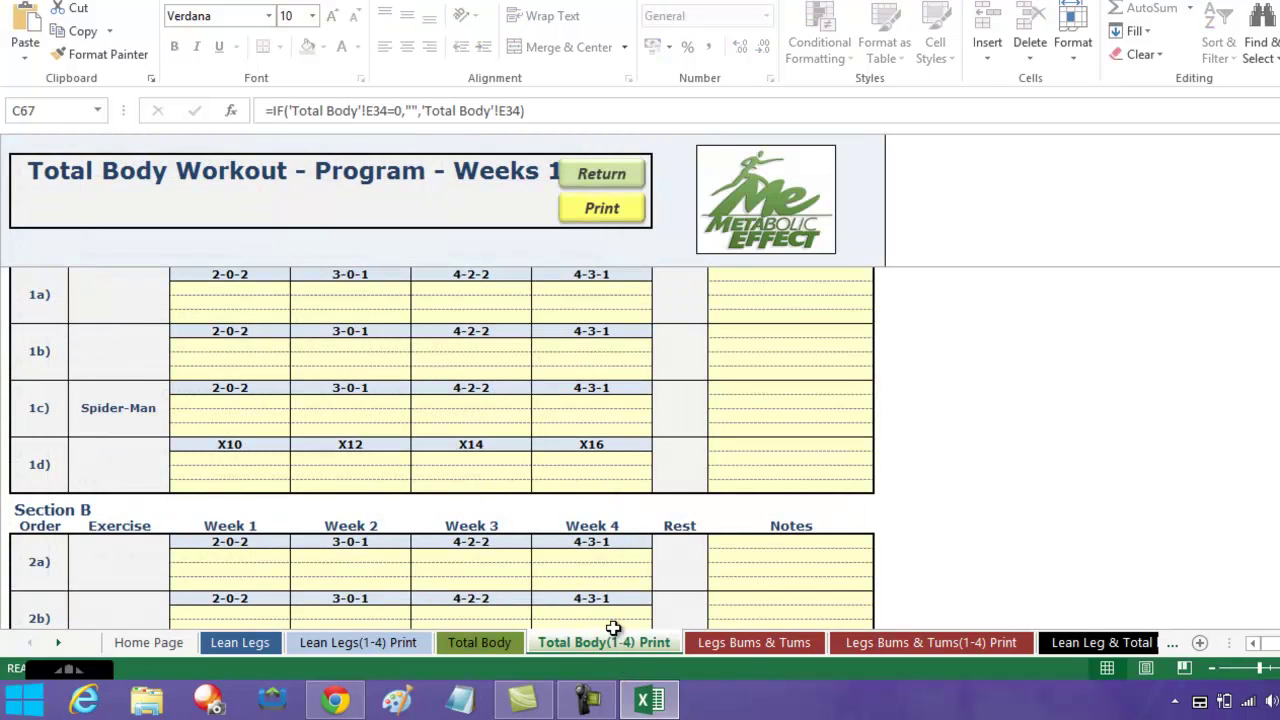
left_click(222, 647)
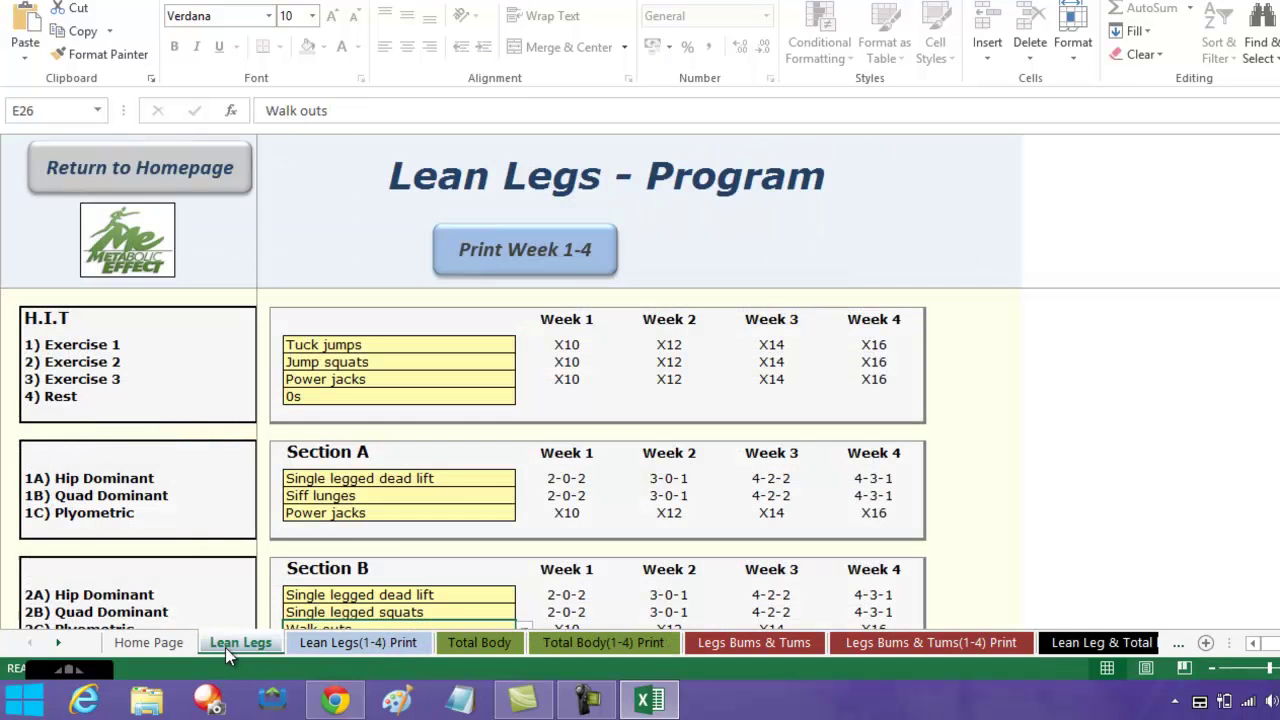
left_click(575, 346)
double_click(577, 345)
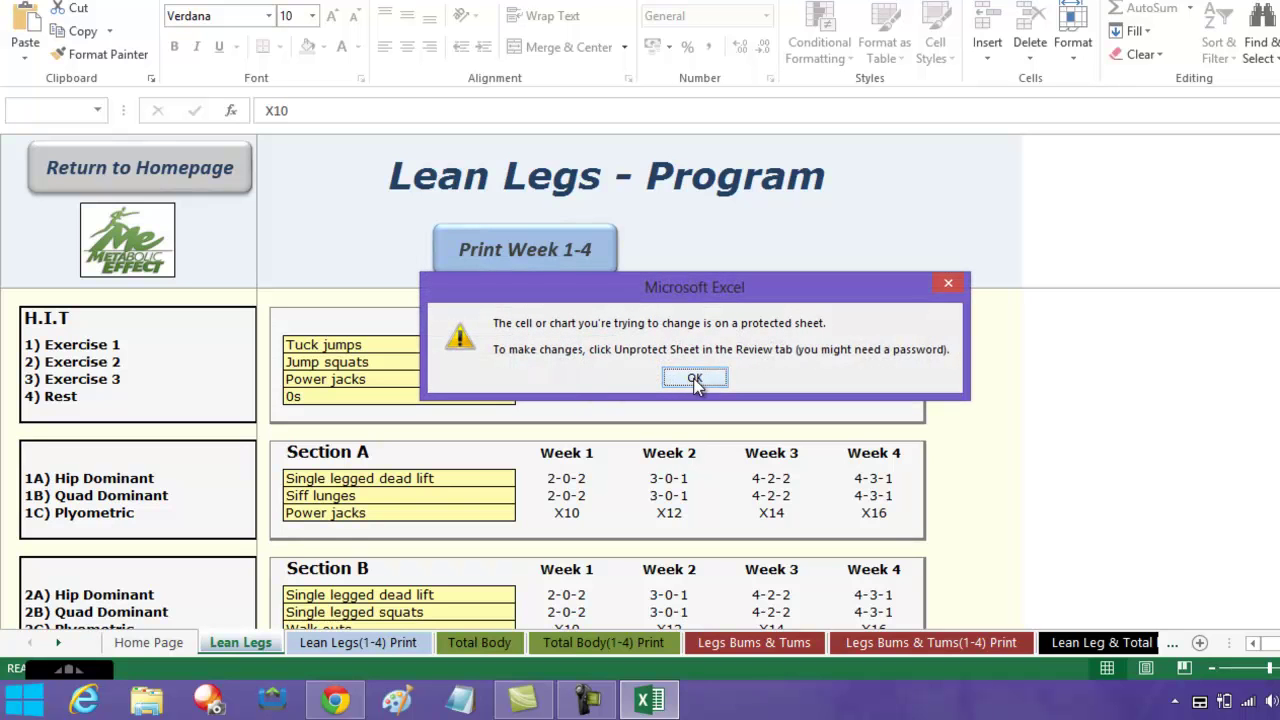
left_click(695, 379)
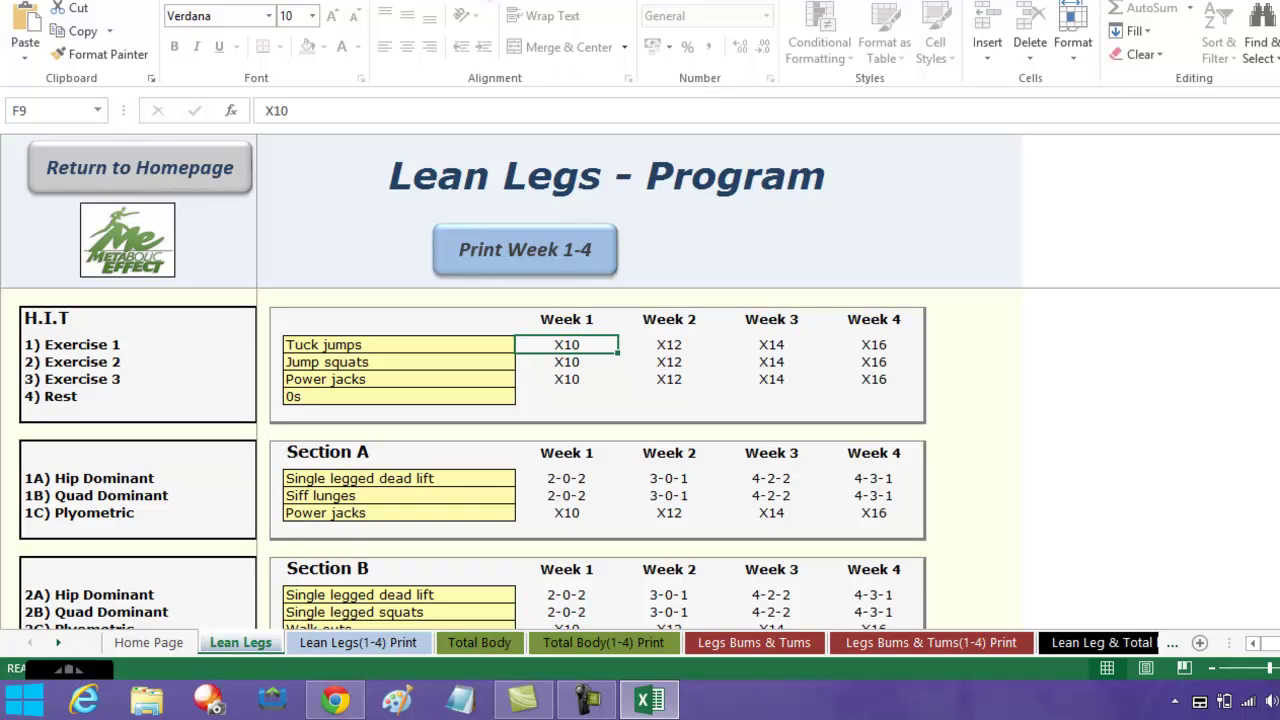
key("alt+r")
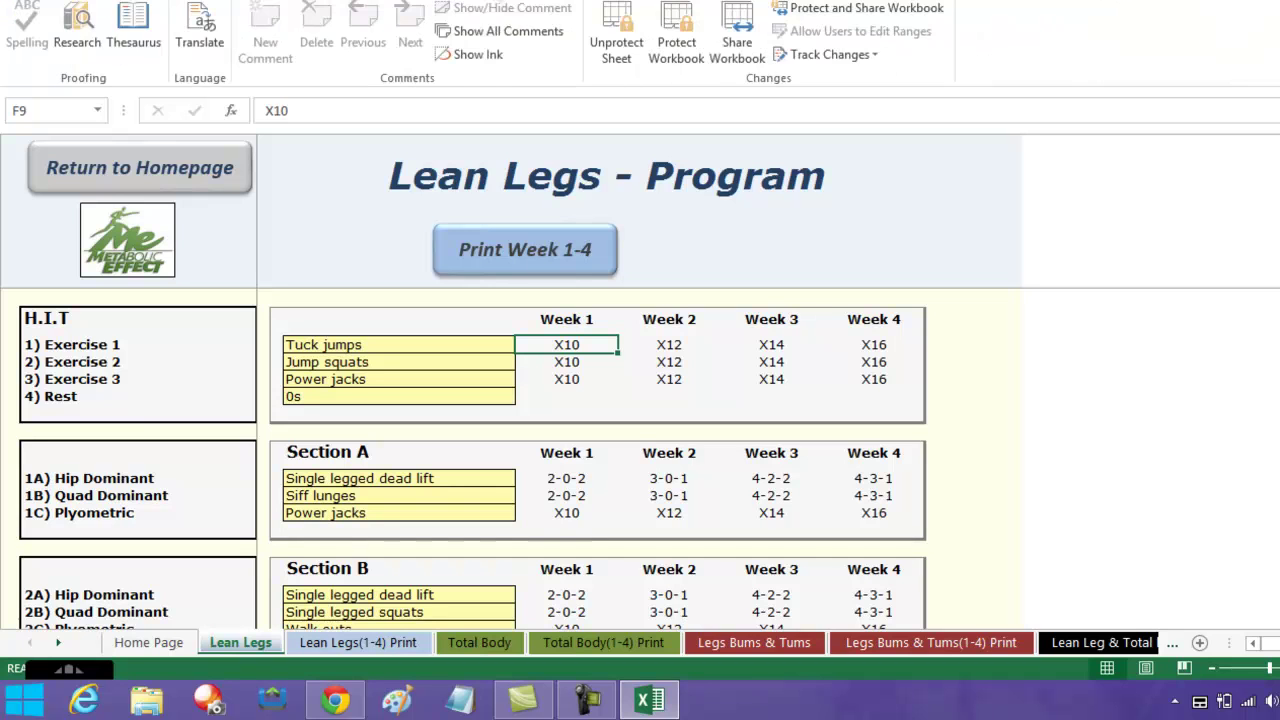
left_click(630, 40)
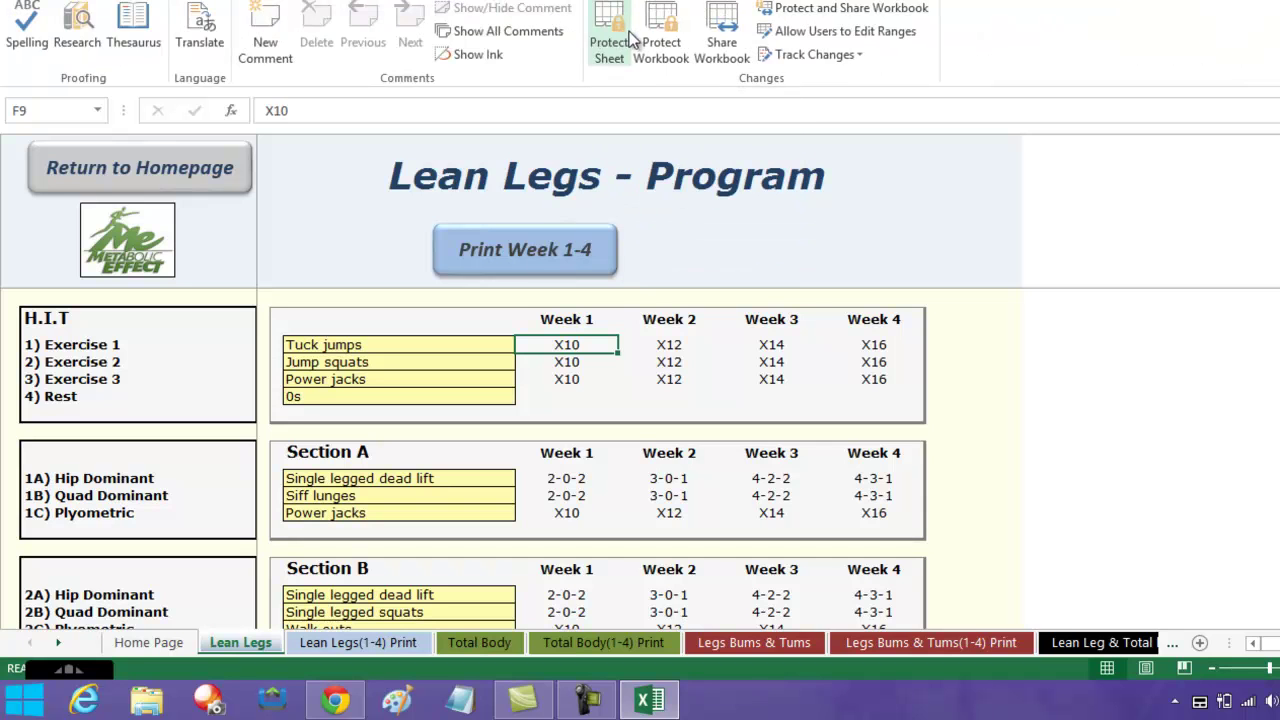
In the Lean Legs H.I.T block, set the Week 1 reps for Jump squats to X8.
double_click(583, 345)
key("Return")
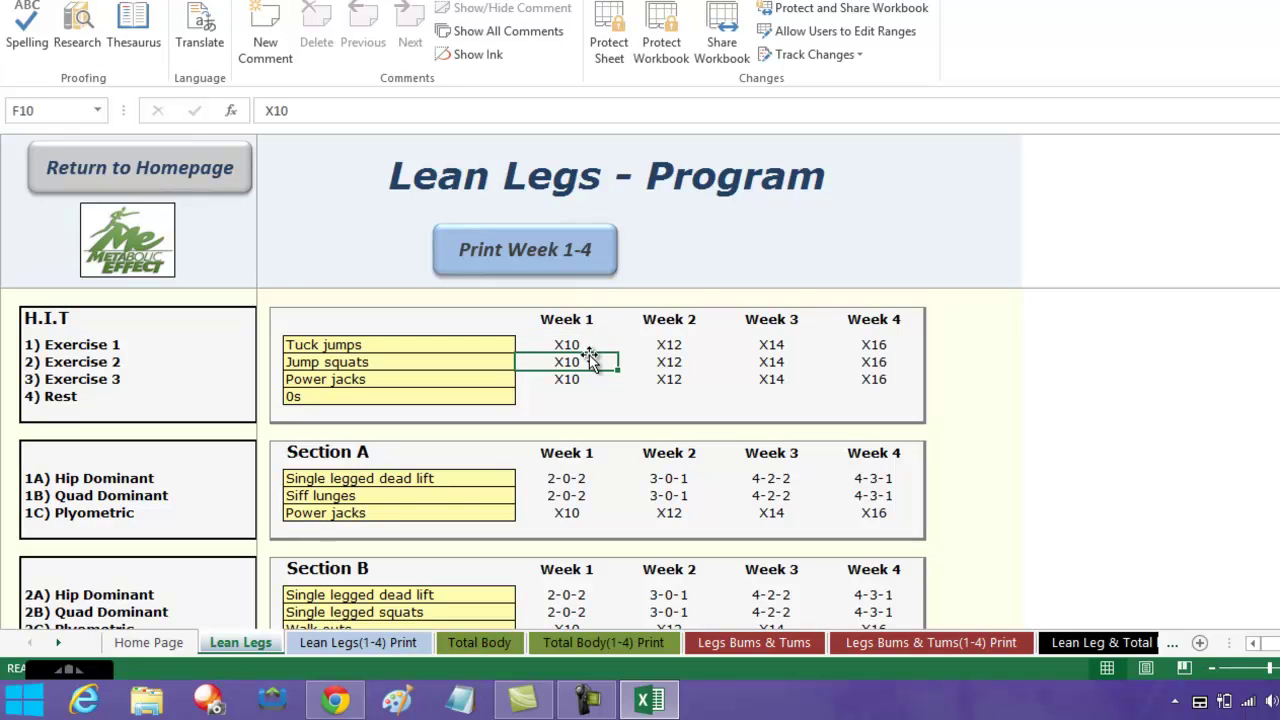
double_click(590, 362)
key("BackSpace")
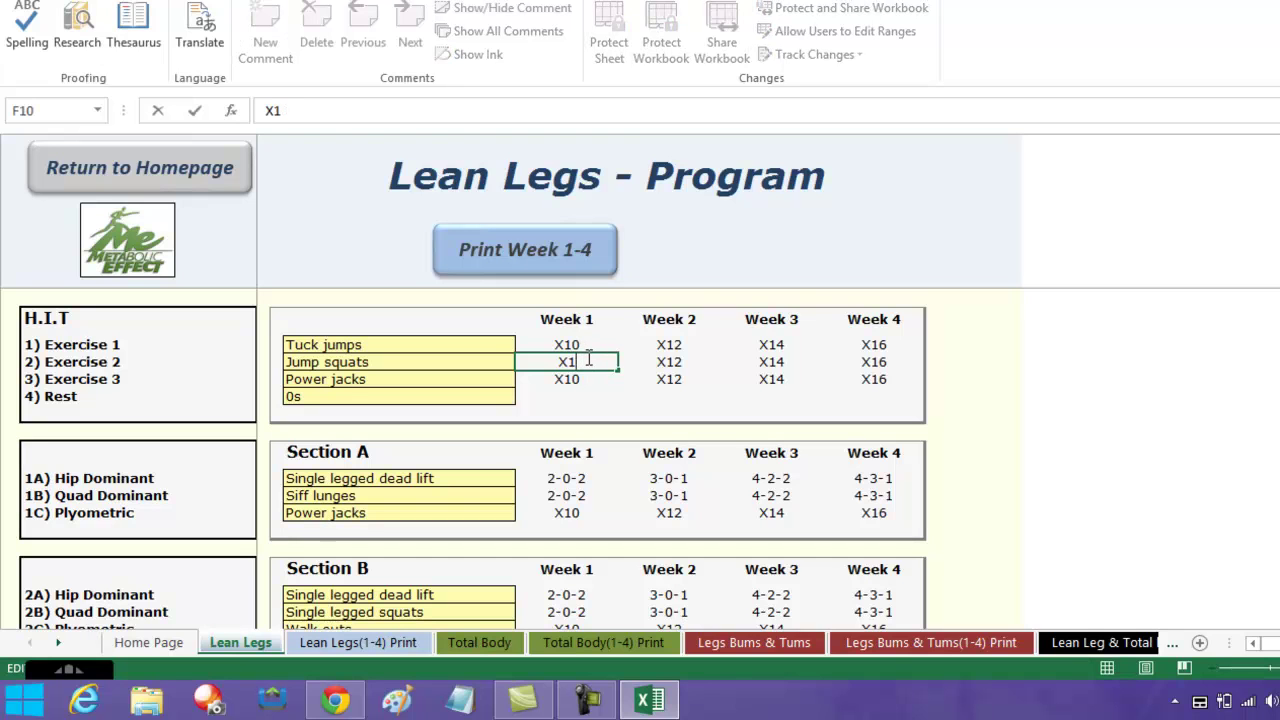
key("BackSpace")
type("8")
left_click(606, 384)
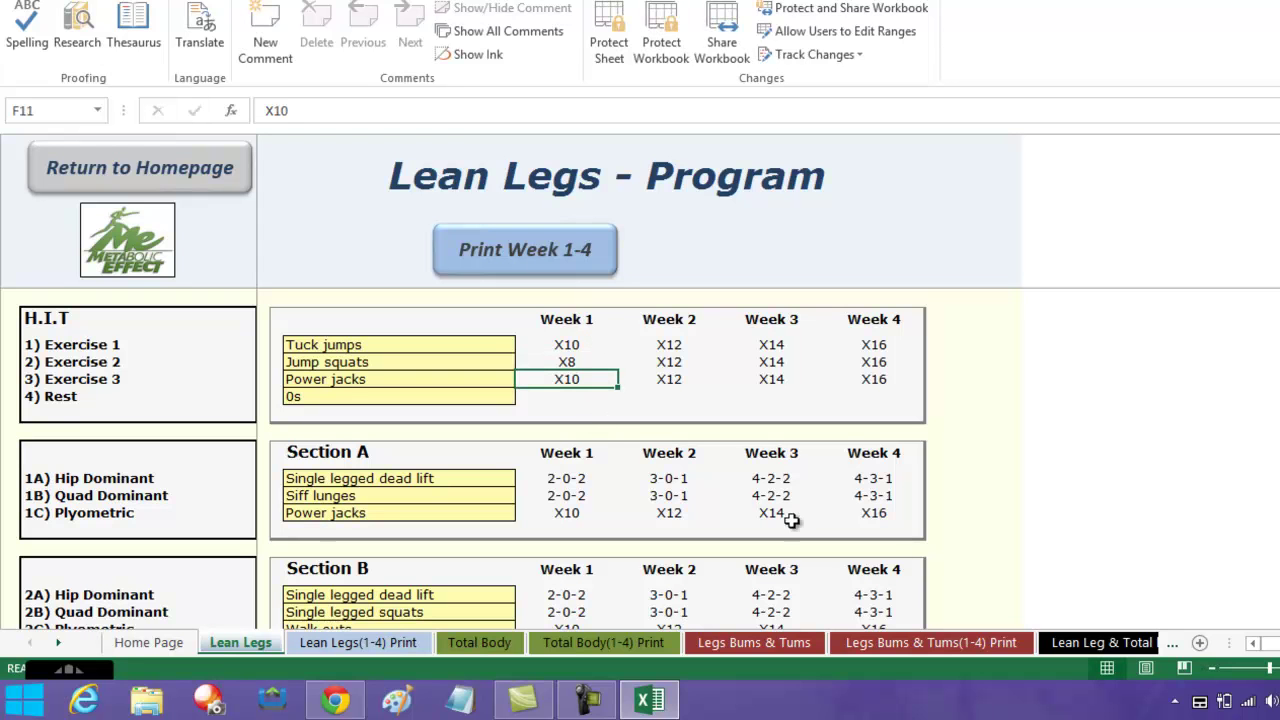
Open the Lean Leg & Total body Progress sheet and unprotect it for adding an entry under Rest.
left_click(1097, 643)
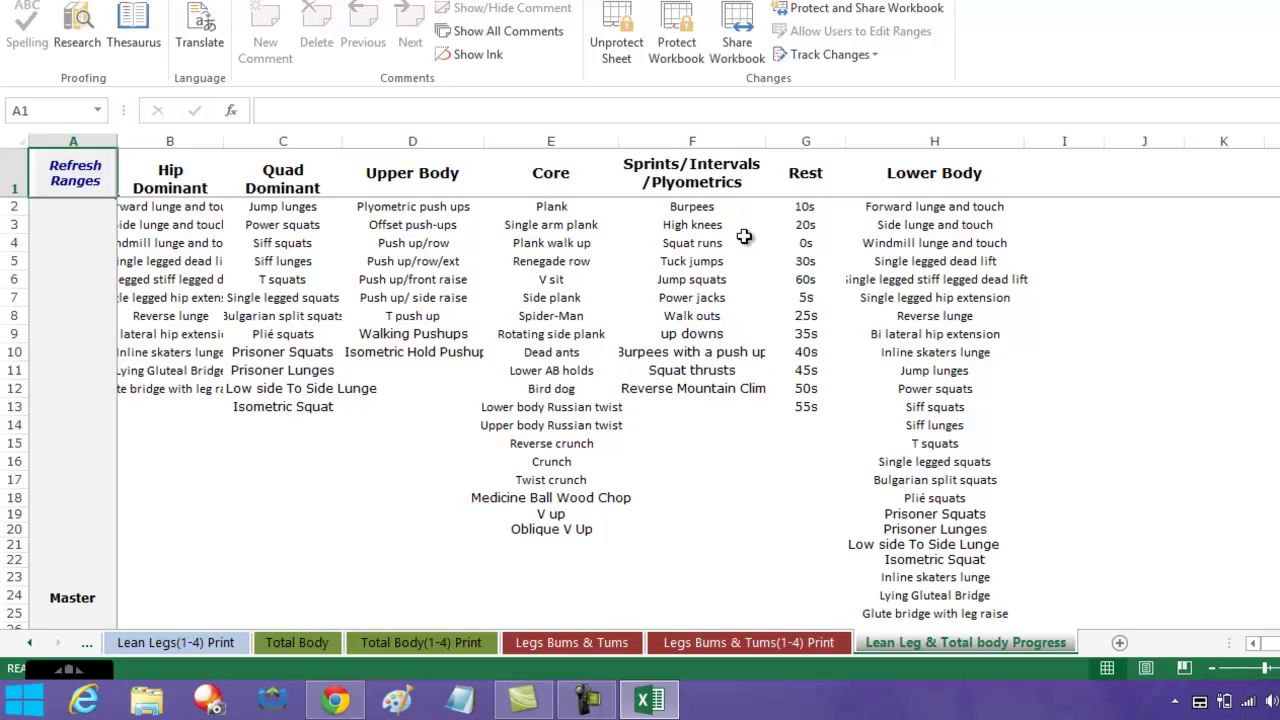
left_click(812, 423)
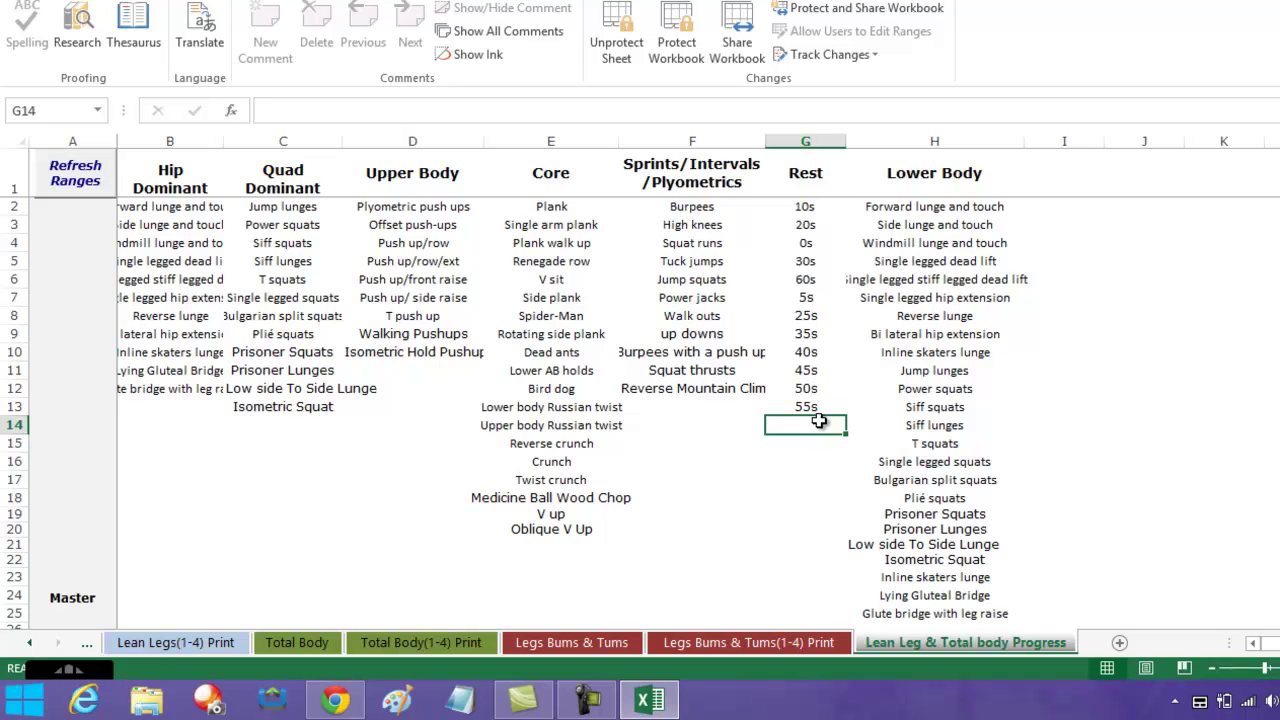
double_click(821, 426)
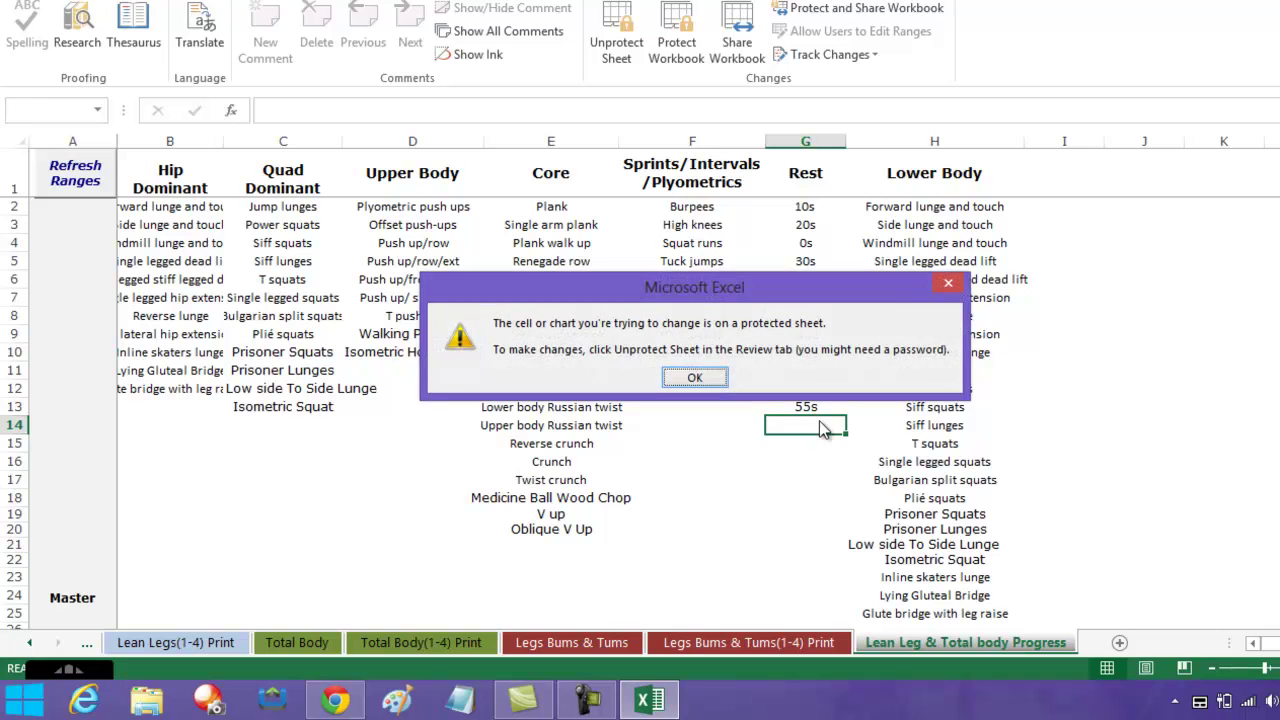
left_click(690, 377)
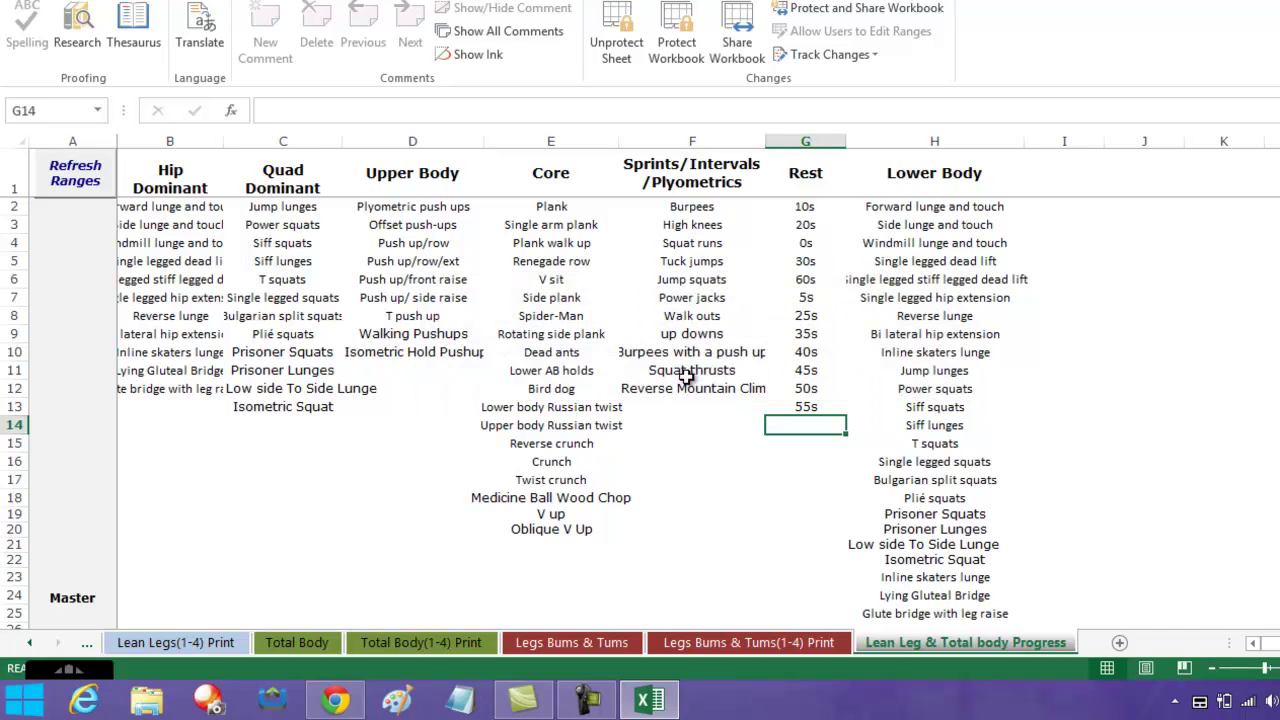
left_click(616, 38)
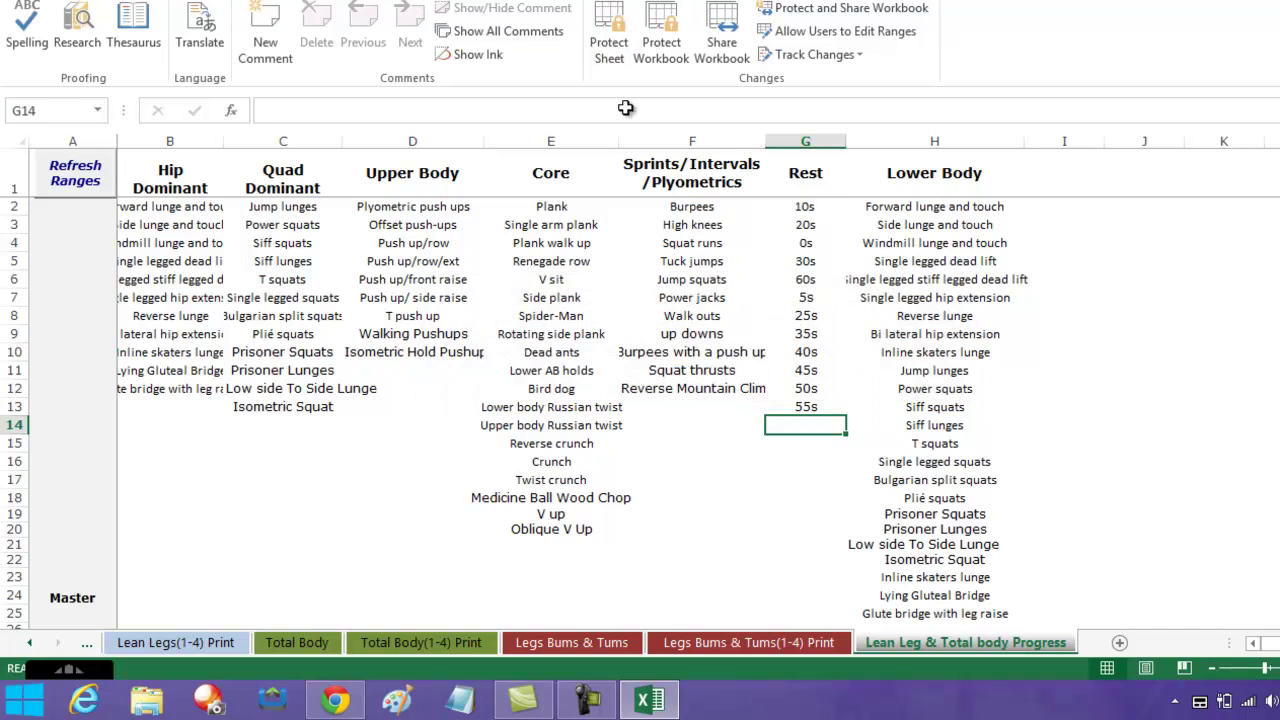
Add 90s to the end of the Rest list in cell G14 and refresh the range names.
double_click(806, 426)
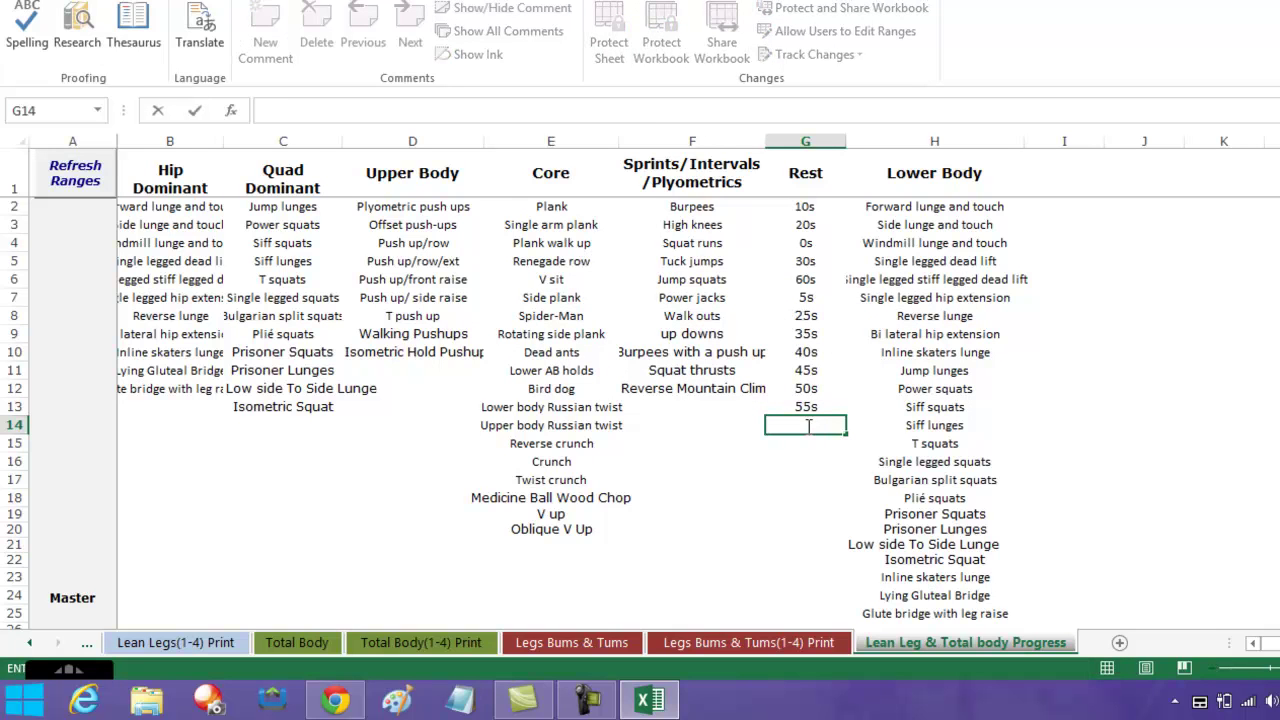
type("90s")
left_click(810, 451)
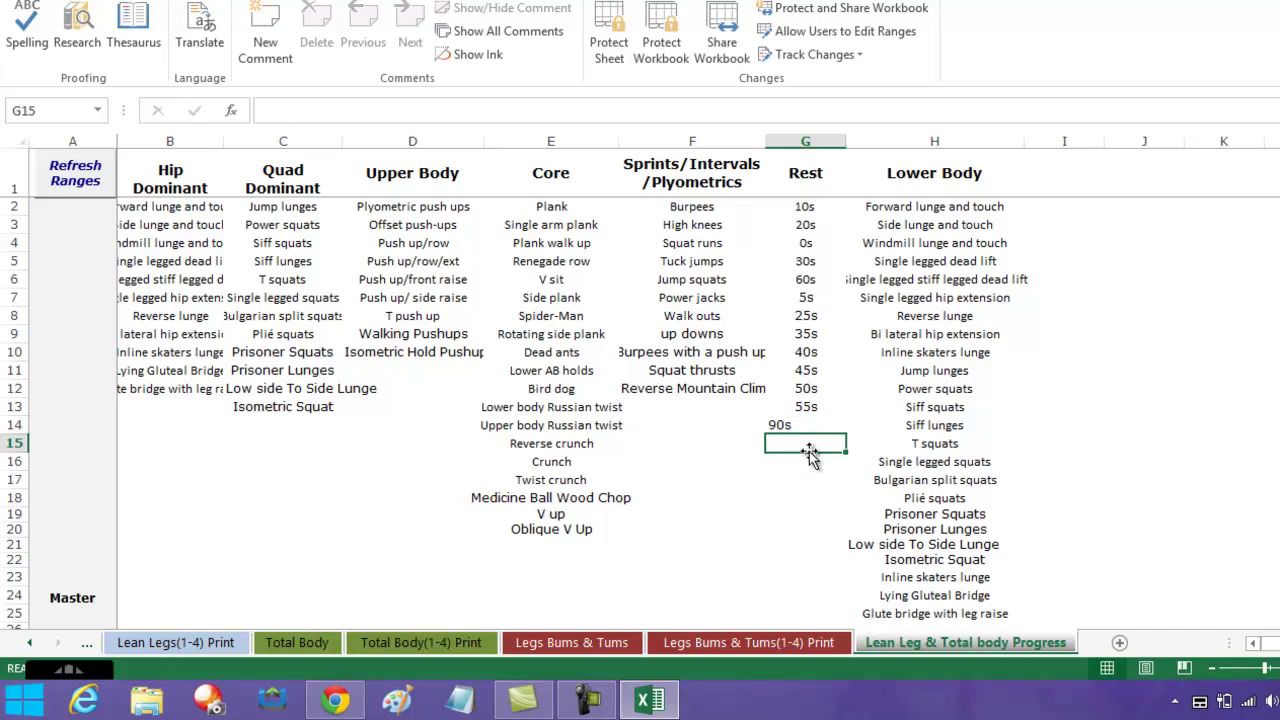
left_click(806, 428)
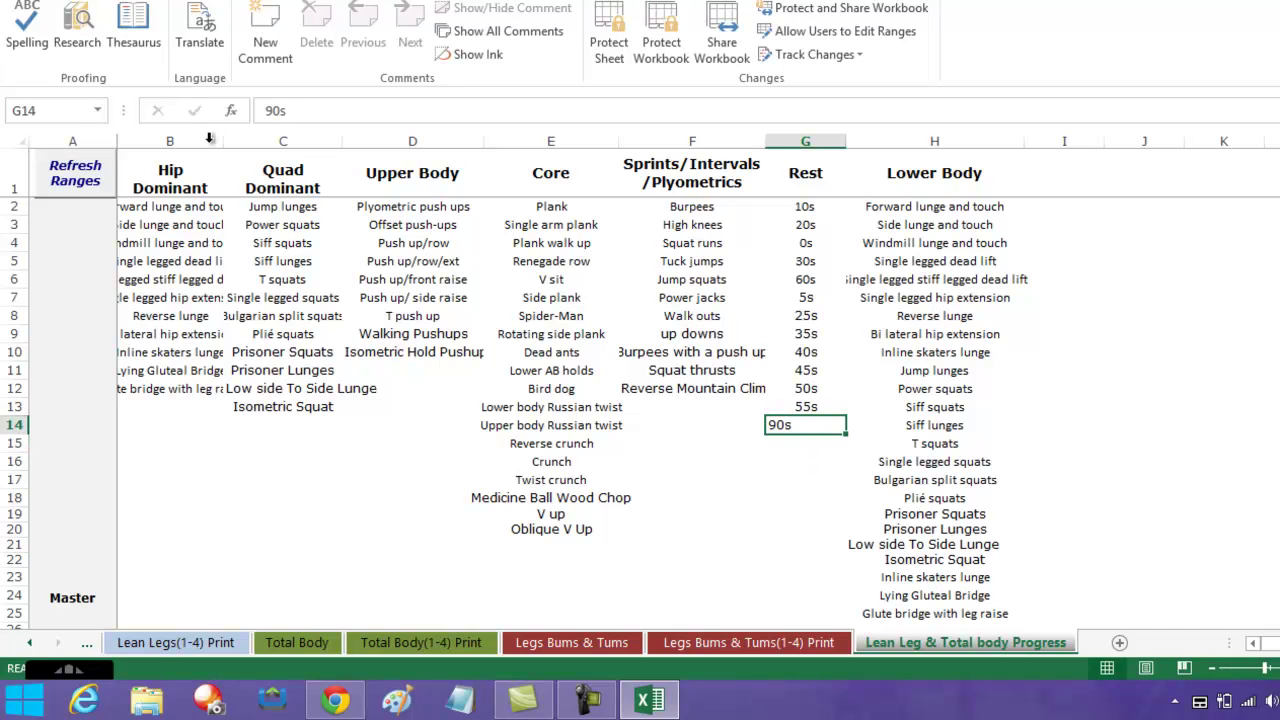
left_click(80, 174)
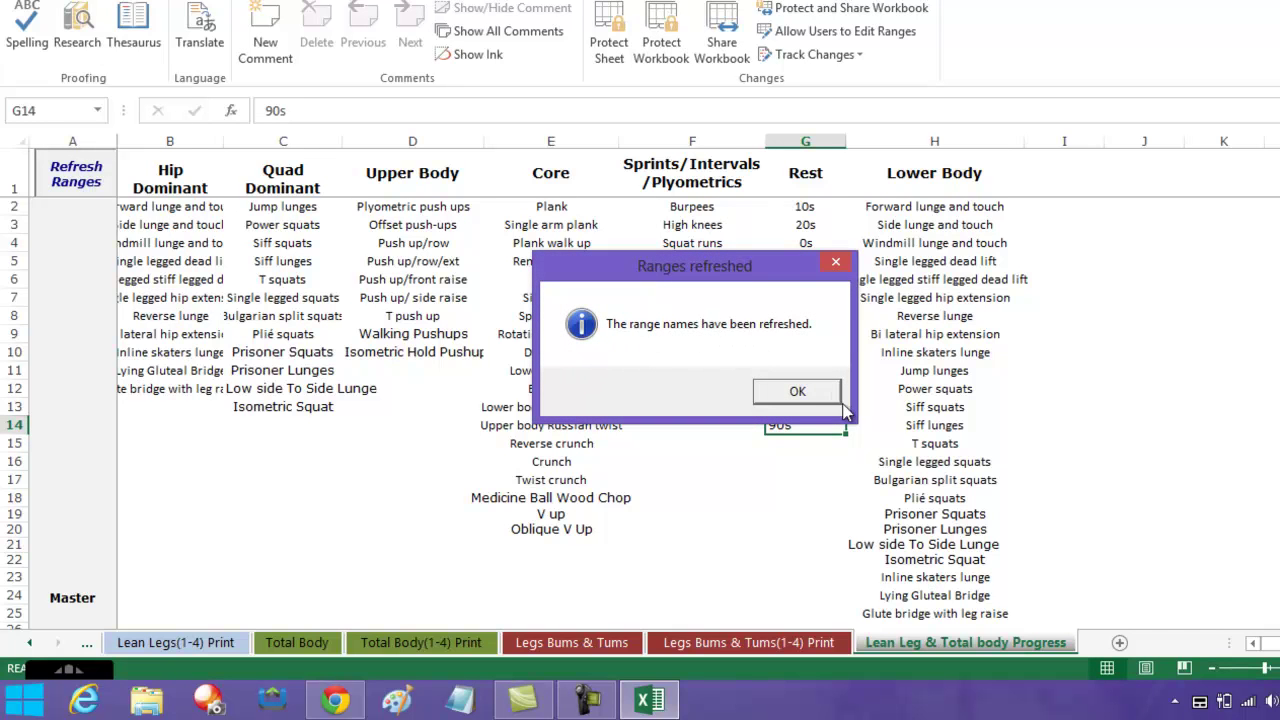
left_click(800, 393)
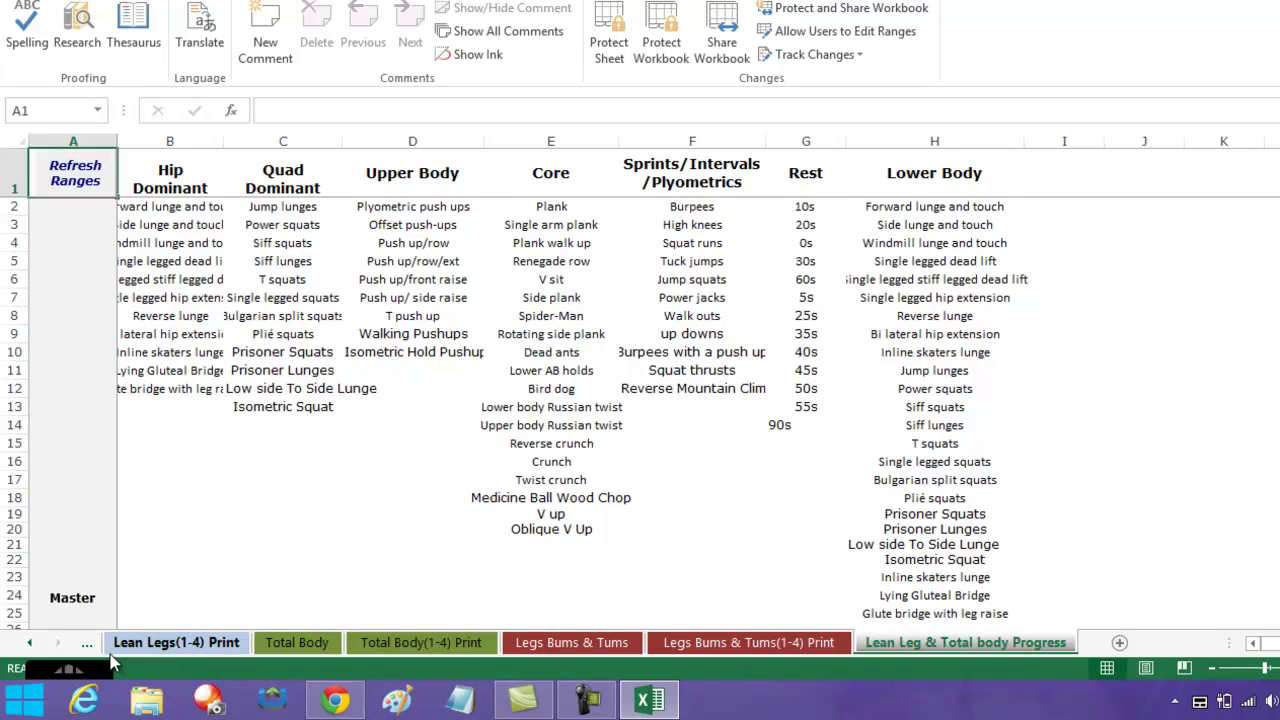
Open the Lean Legs sheet and check the H.I.T Rest choices in cell E12 for the 90s option.
left_click(30, 645)
left_click(30, 645)
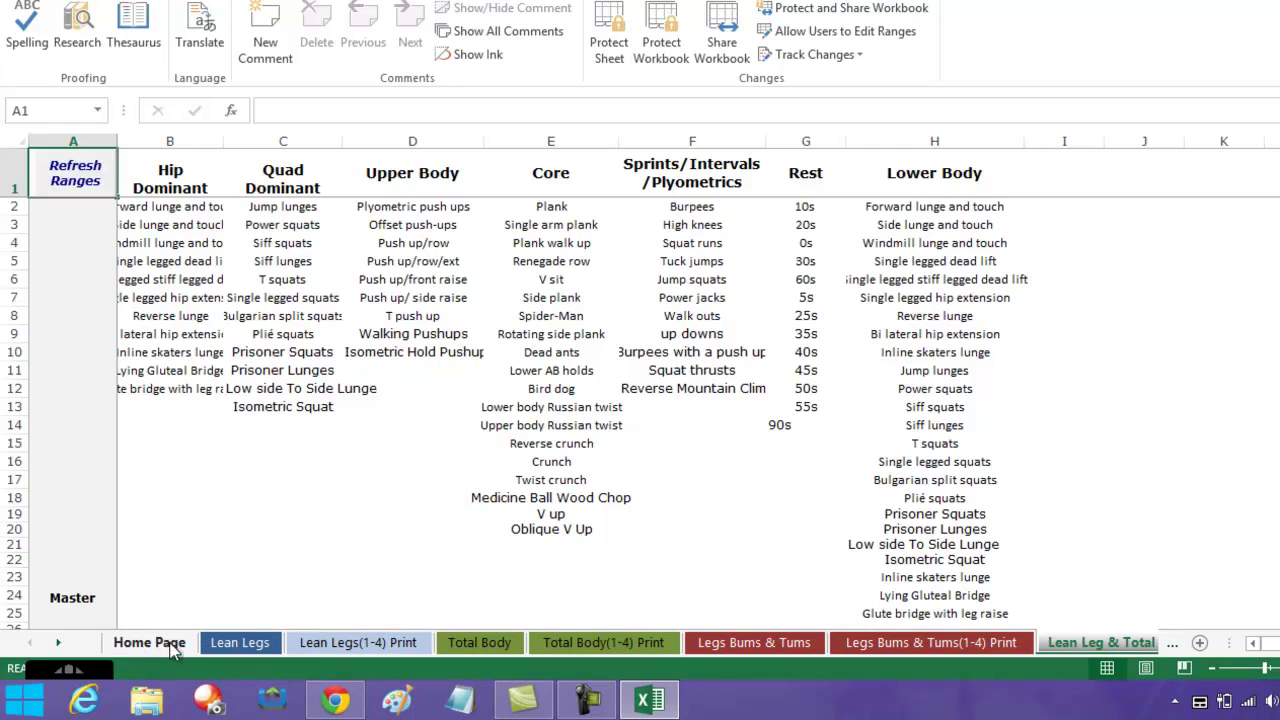
left_click(240, 643)
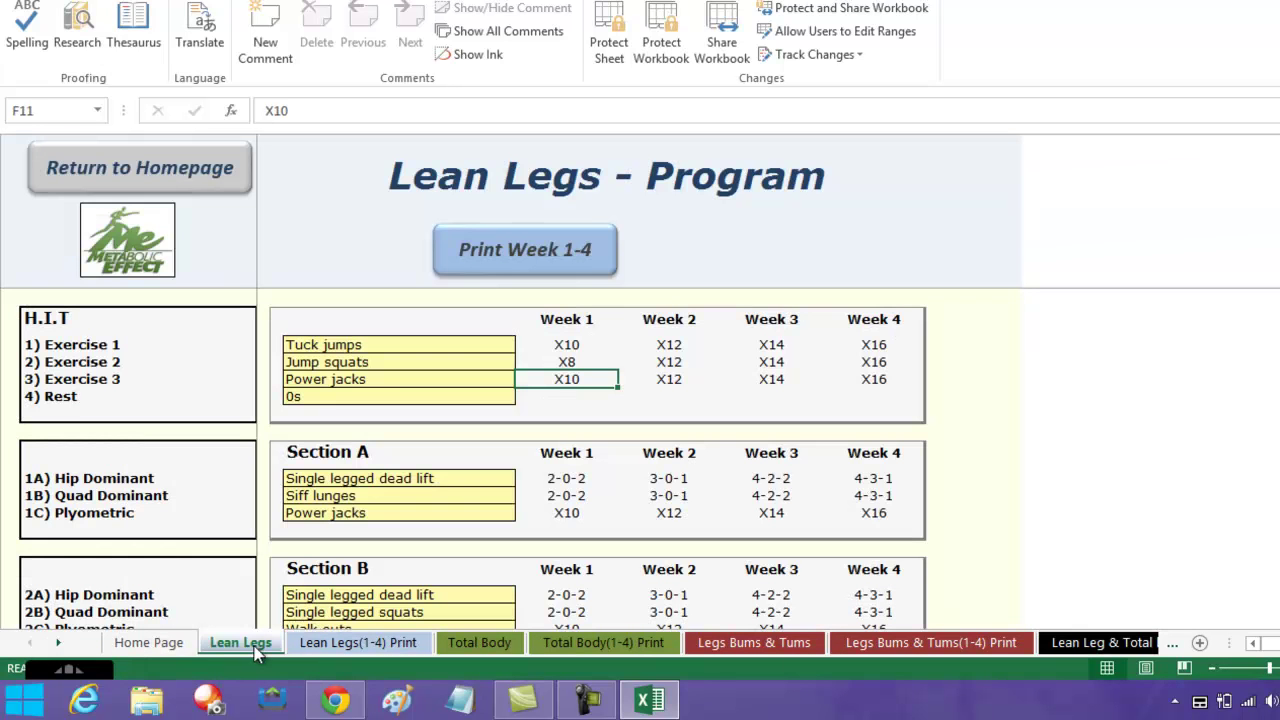
left_click(370, 395)
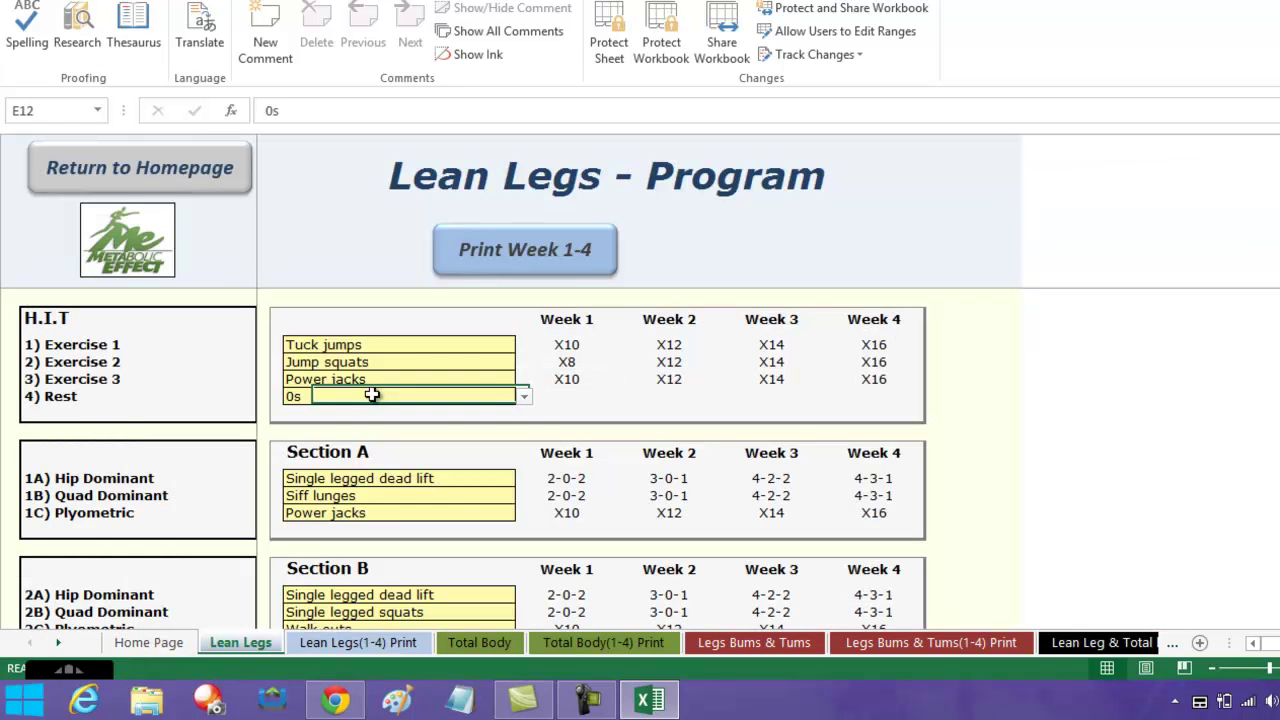
left_click(524, 398)
left_click_drag(531, 452, 531, 472)
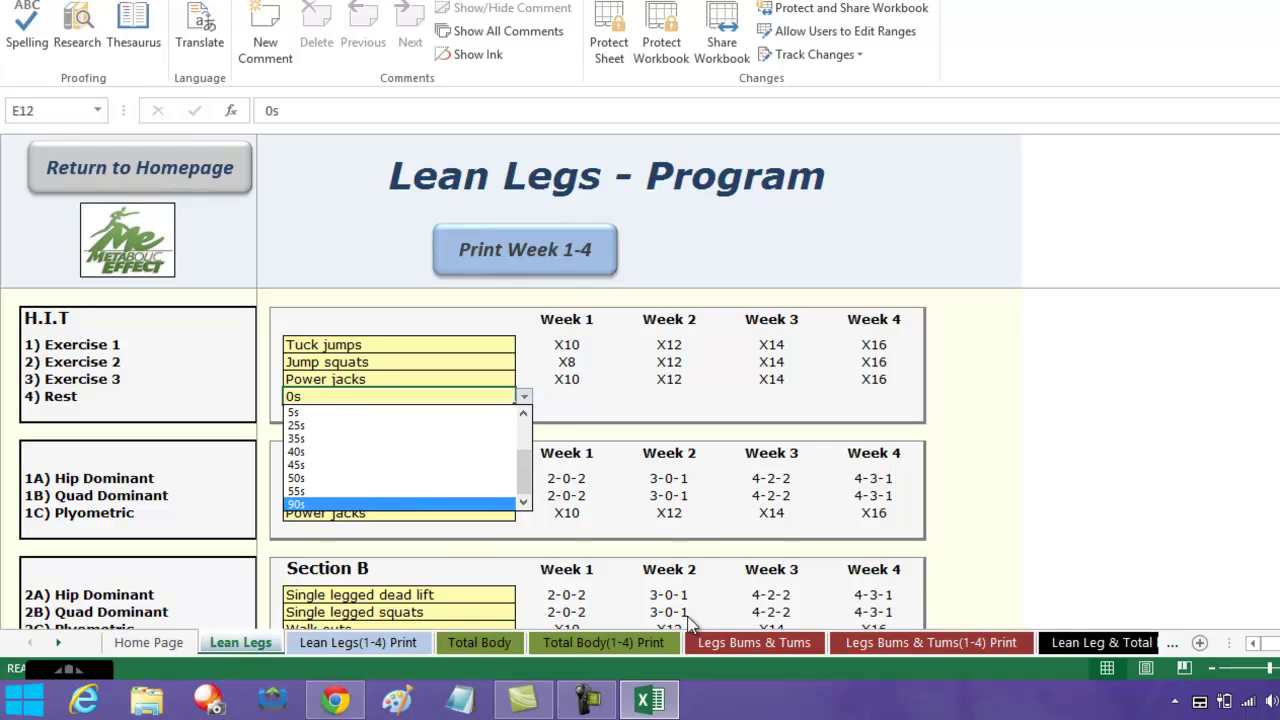
On the Lean Leg & Total body Progress sheet, add Romanian Deadlifts to the Hip Dominant list in cell B13 and refresh the ranges.
left_click(1106, 653)
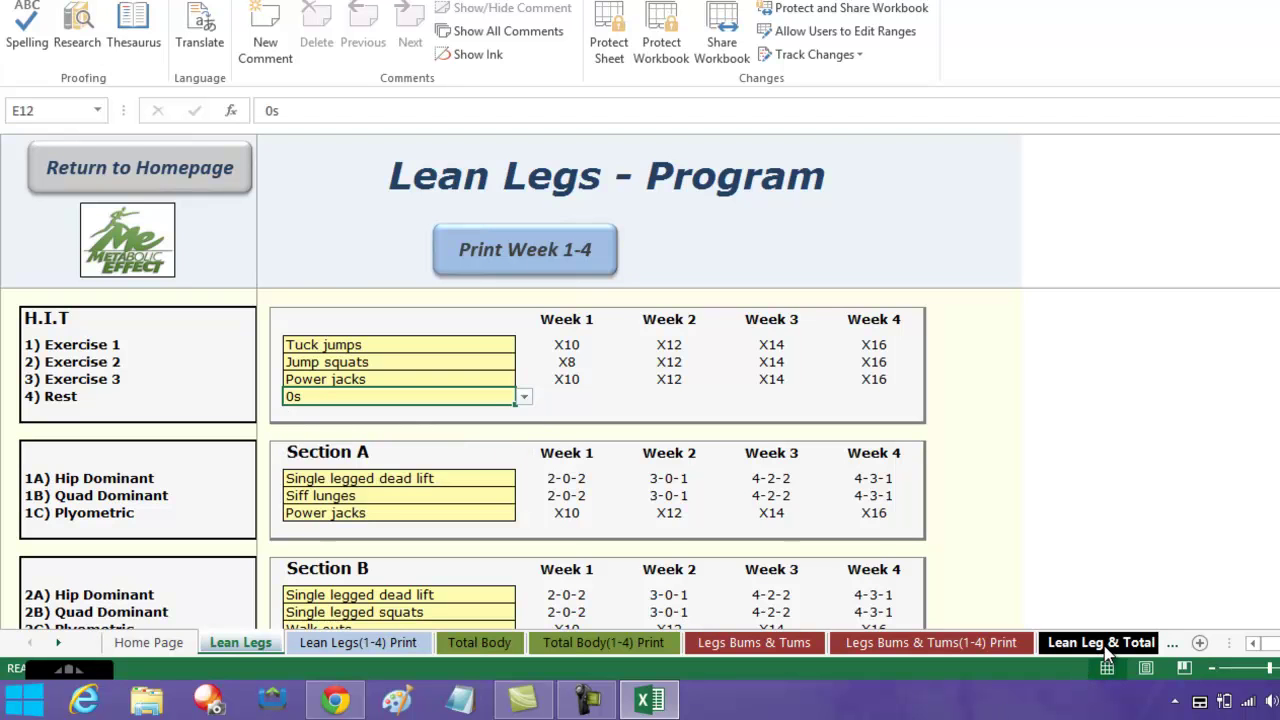
left_click(1106, 645)
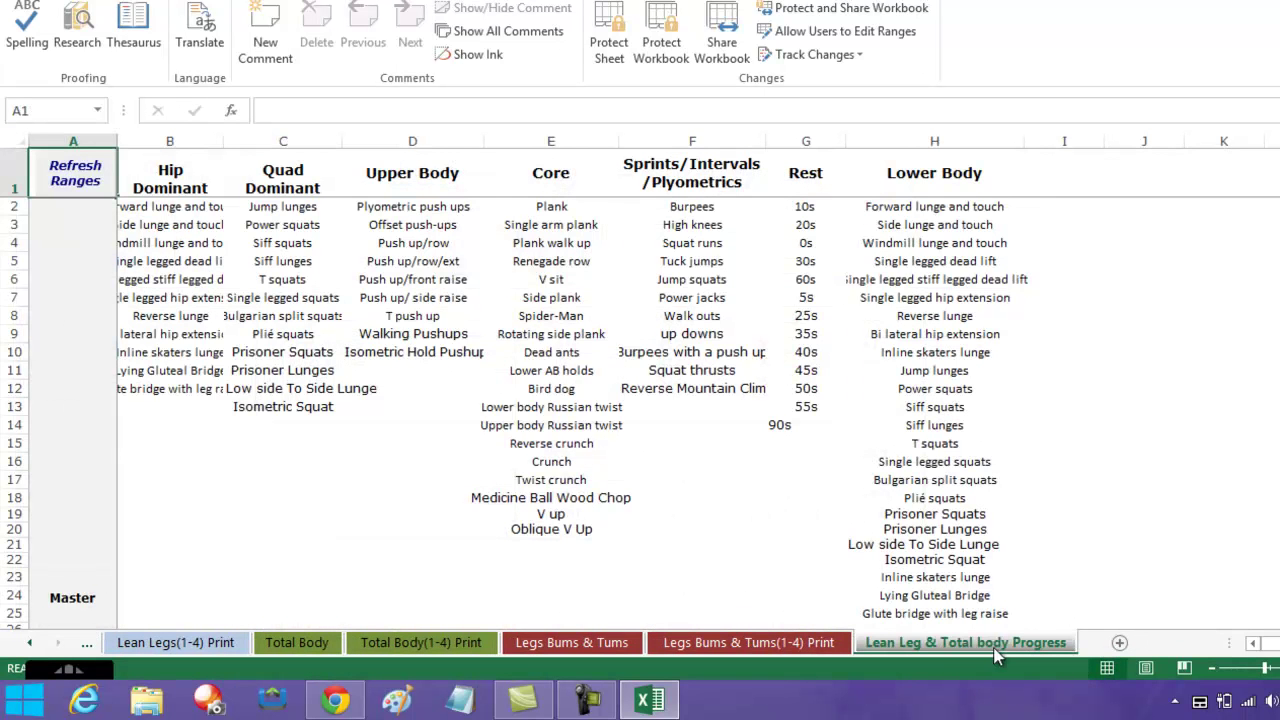
left_click(199, 406)
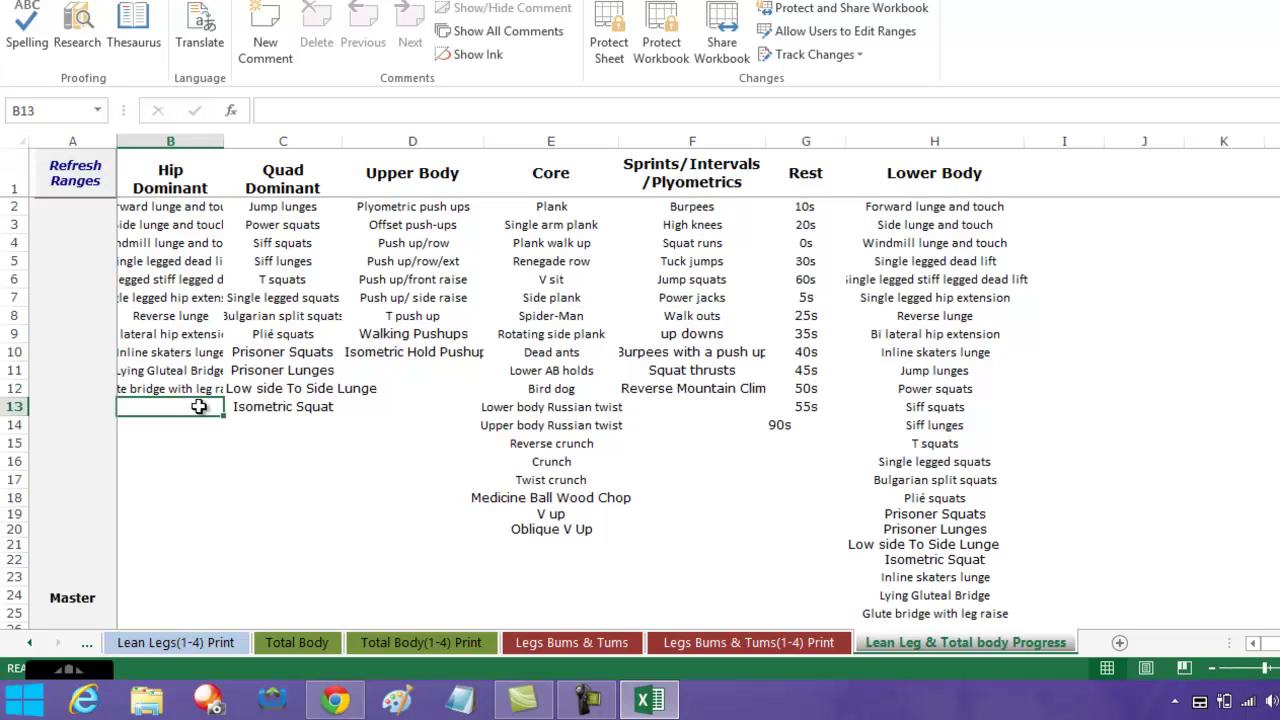
type("Romanian")
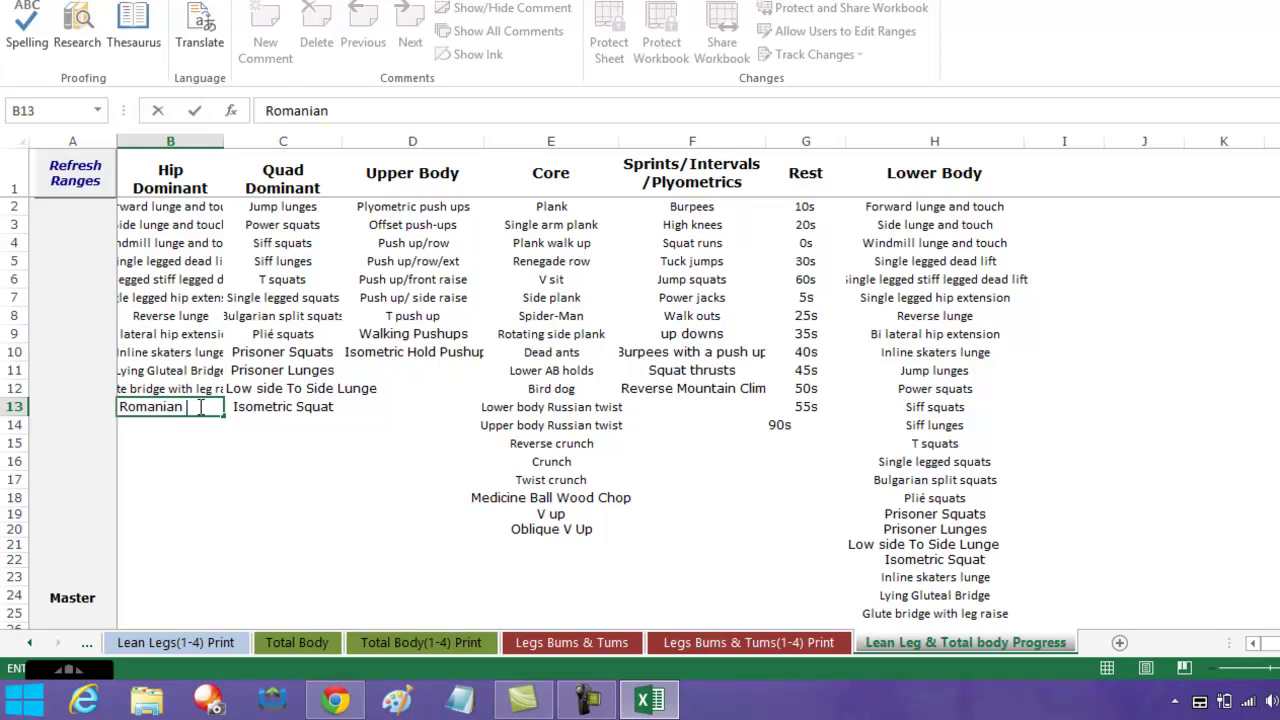
type(" Deadlifts")
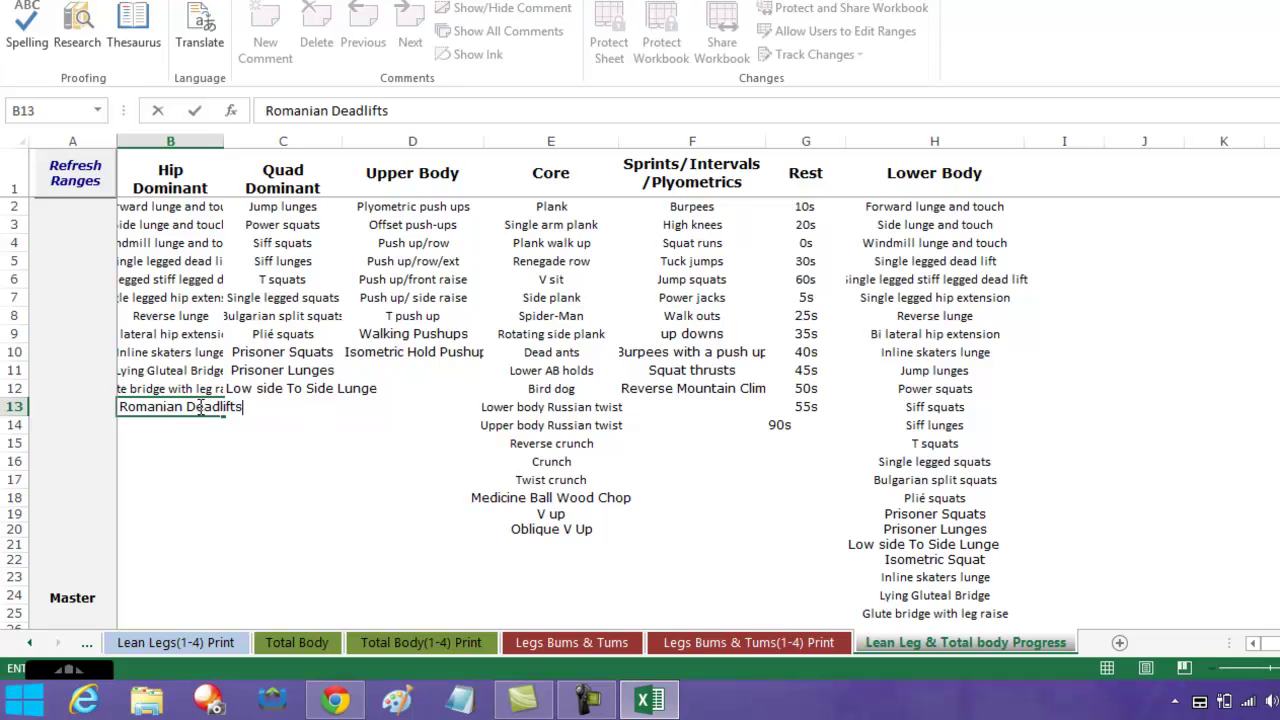
left_click(192, 440)
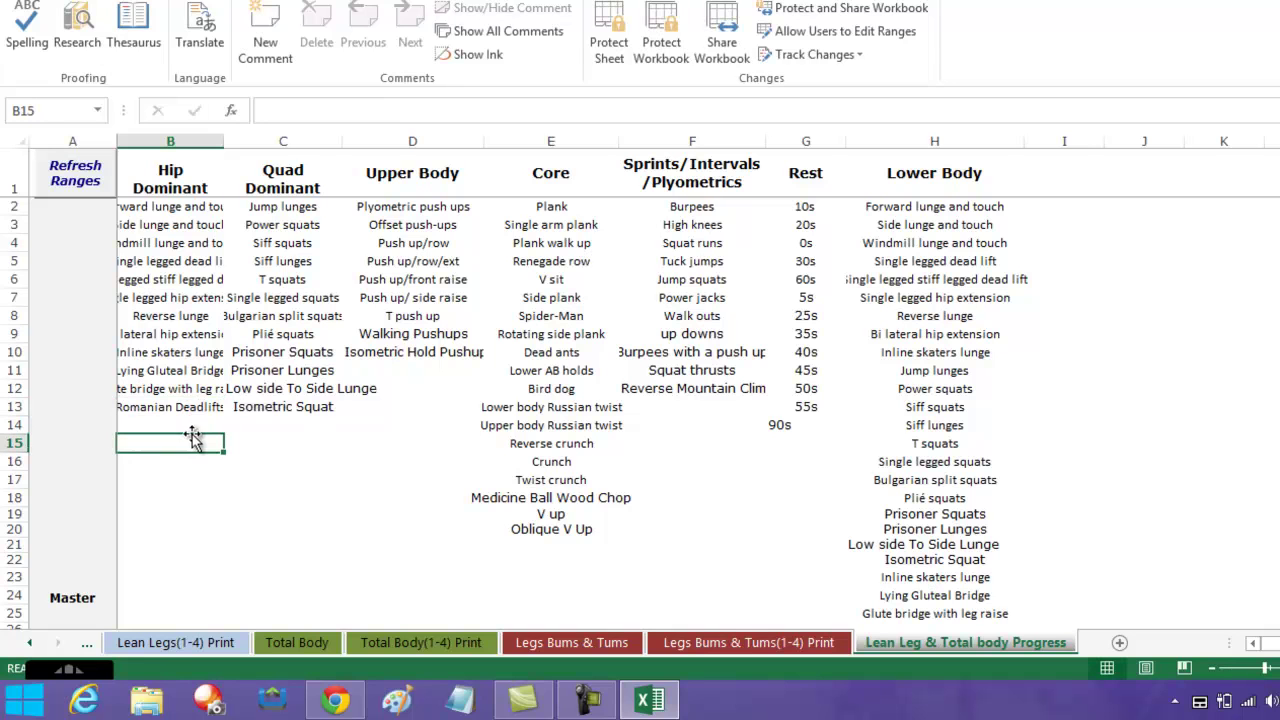
left_click(86, 174)
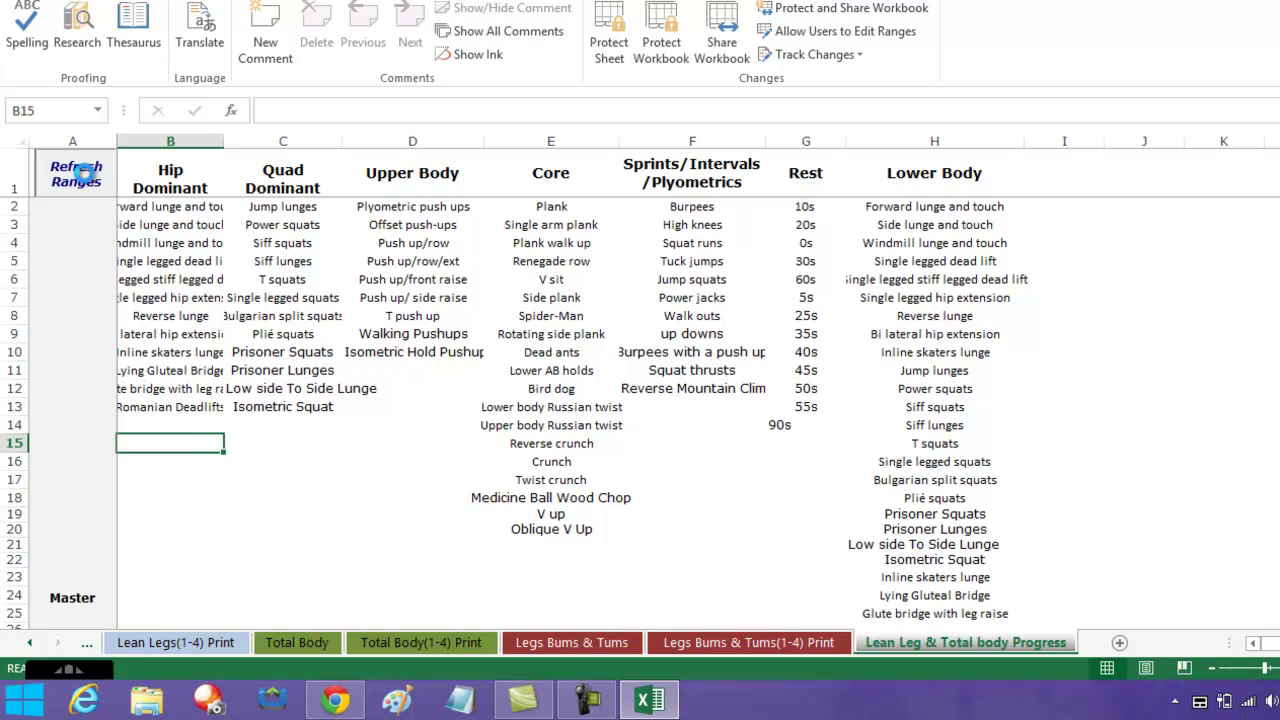
left_click(792, 394)
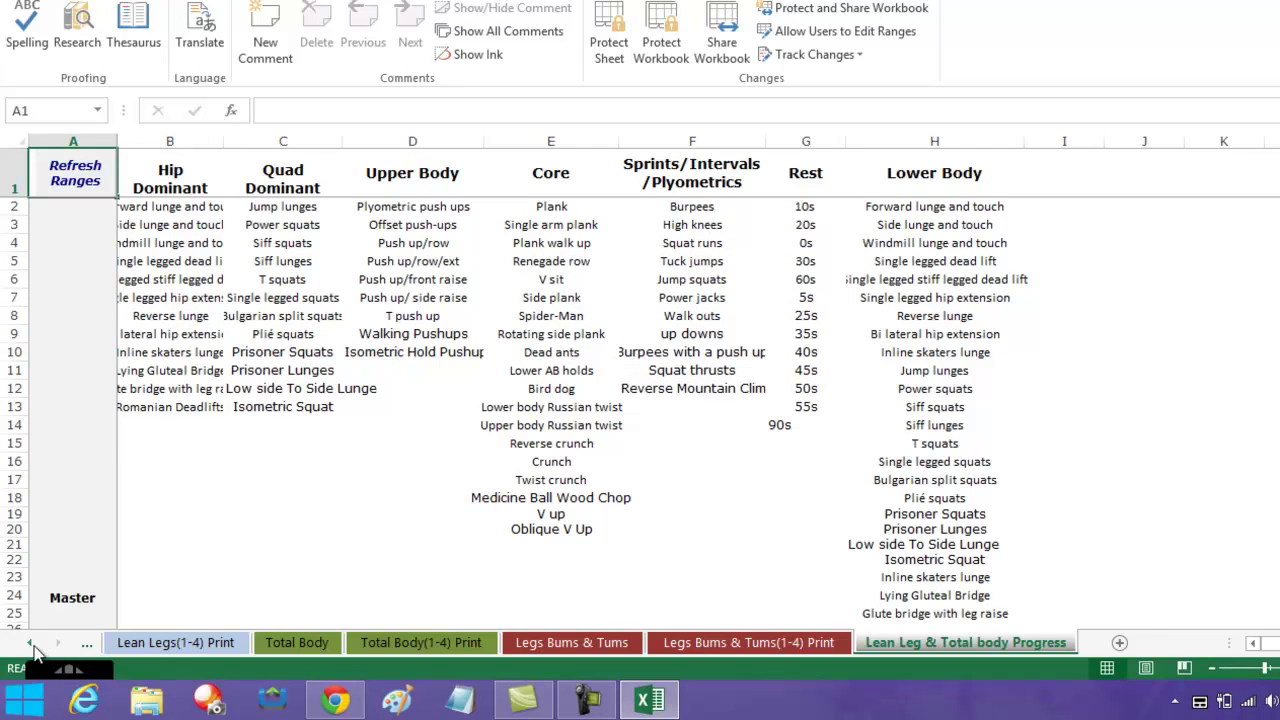
Return to the Lean Legs sheet and check the Section A Hip Dominant choices in cell E17 for Romanian Deadlifts.
left_click(31, 644)
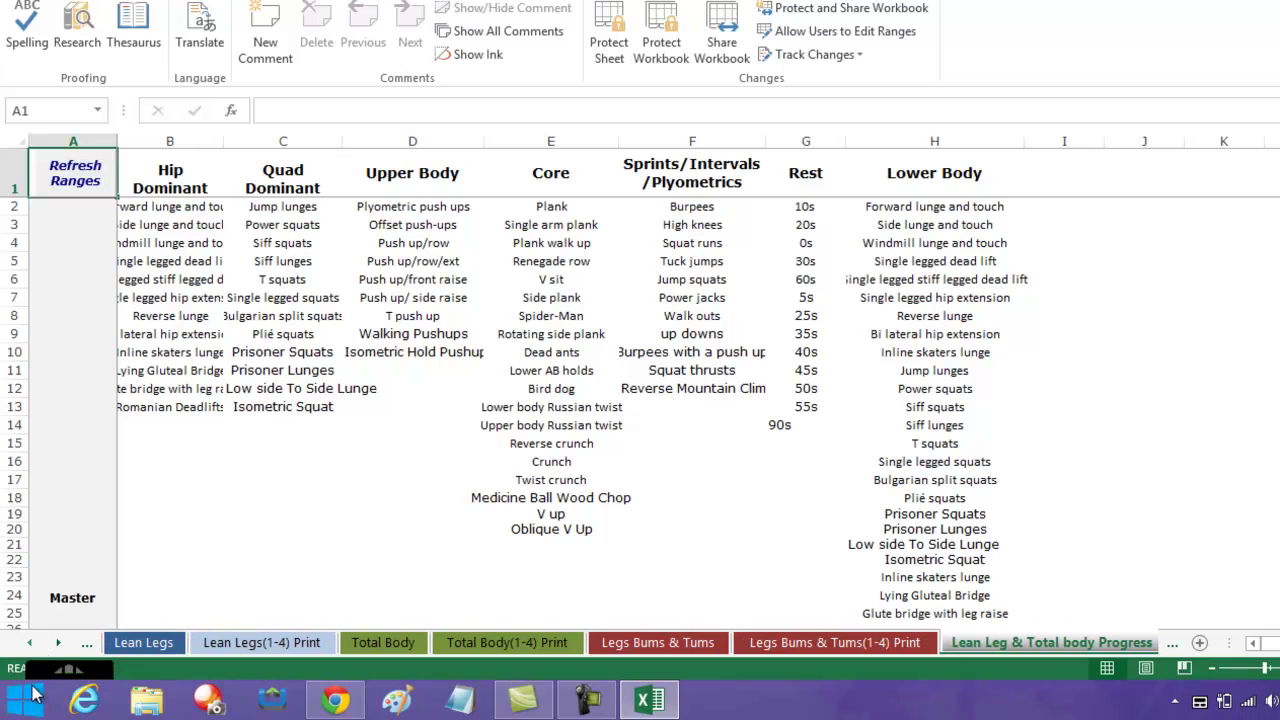
left_click(30, 644)
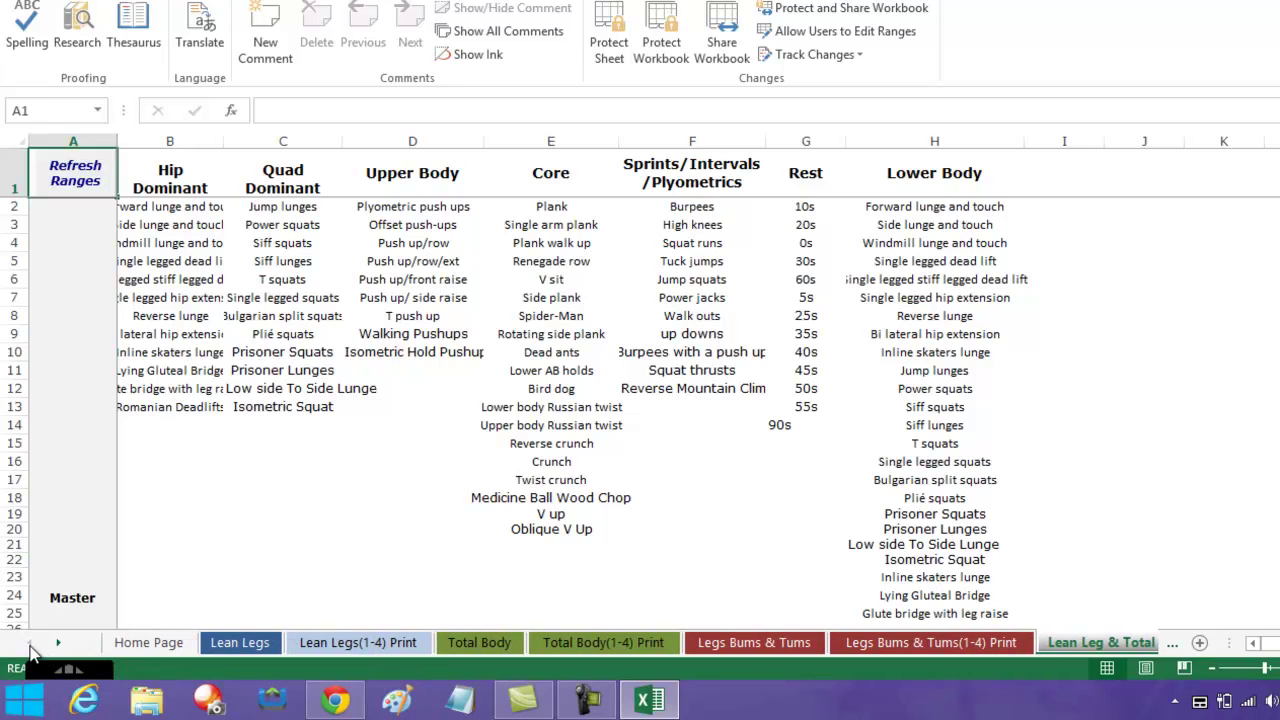
left_click(241, 643)
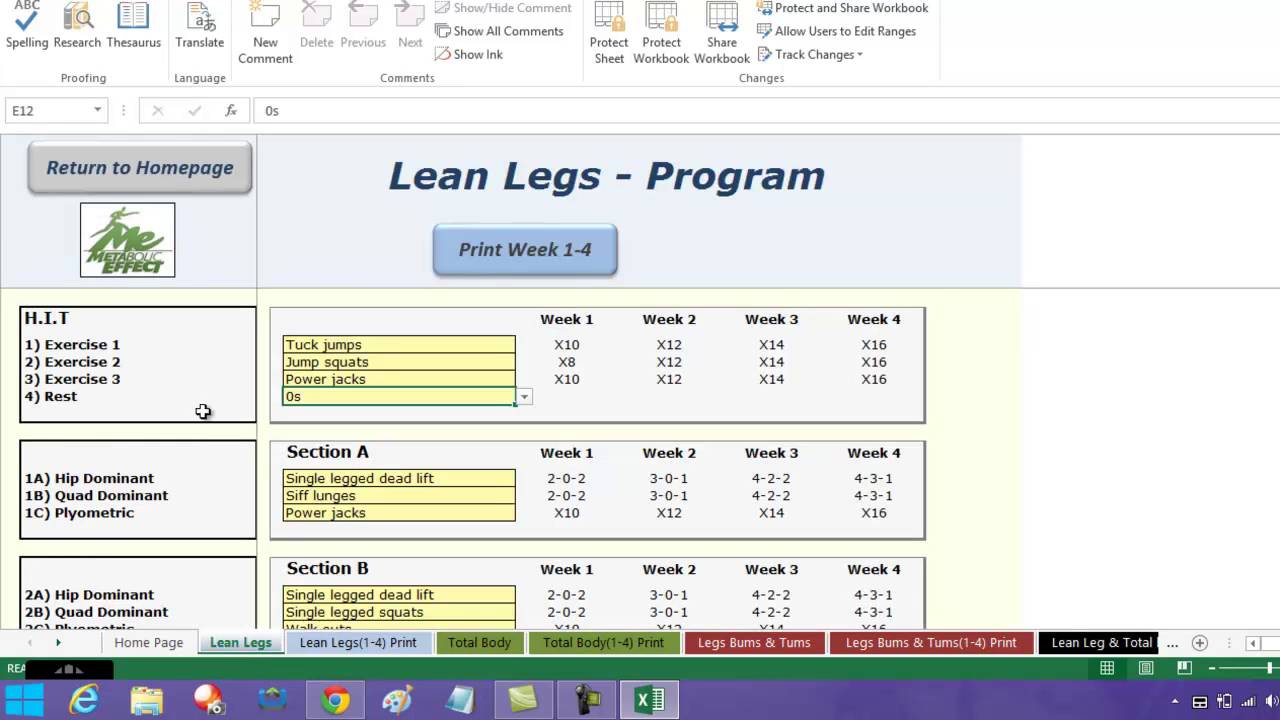
left_click(500, 478)
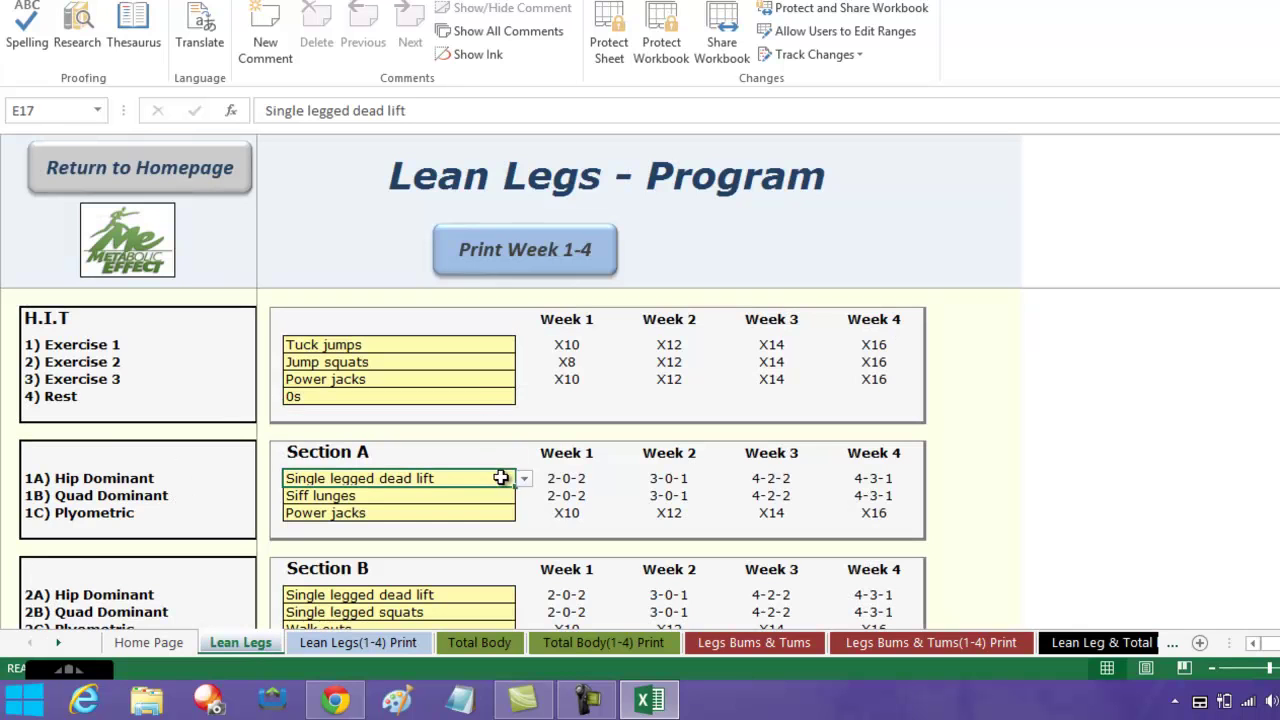
left_click(521, 480)
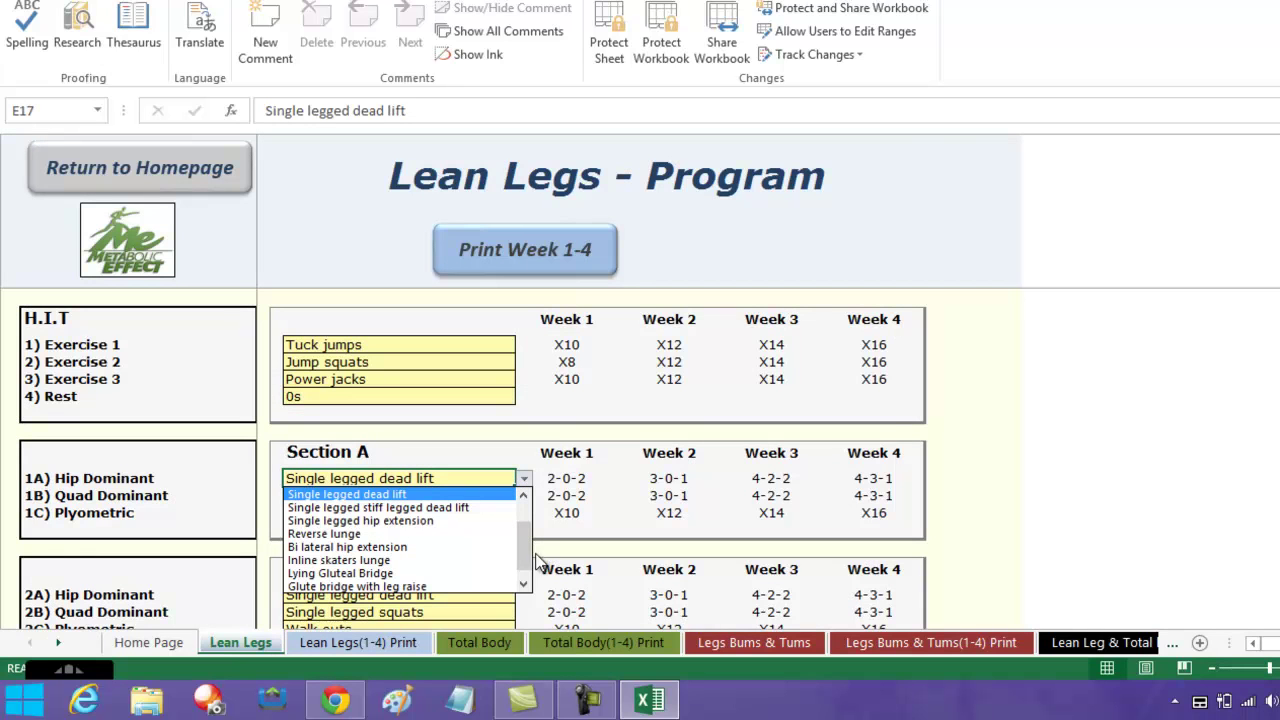
scroll(524, 558, "down", 1)
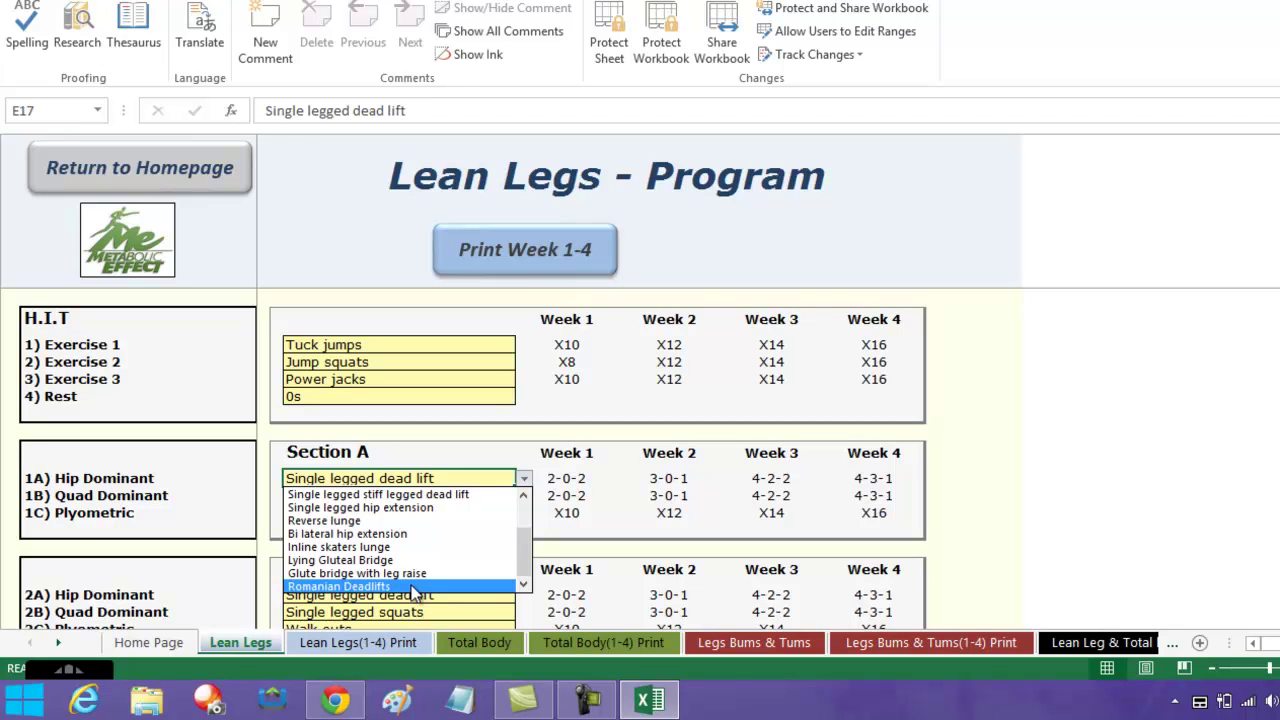
Return to the workbook's Home Page and view it from the Group Exercise Program Builder title.
left_click(181, 175)
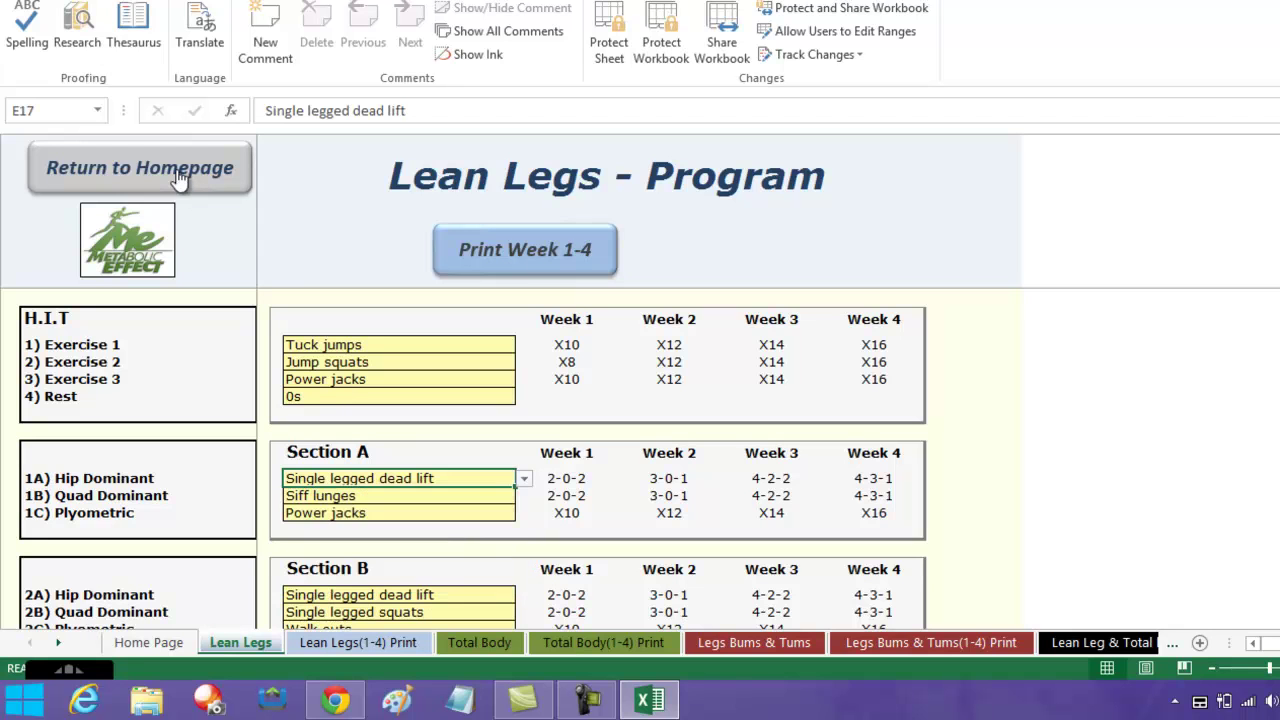
left_click(181, 175)
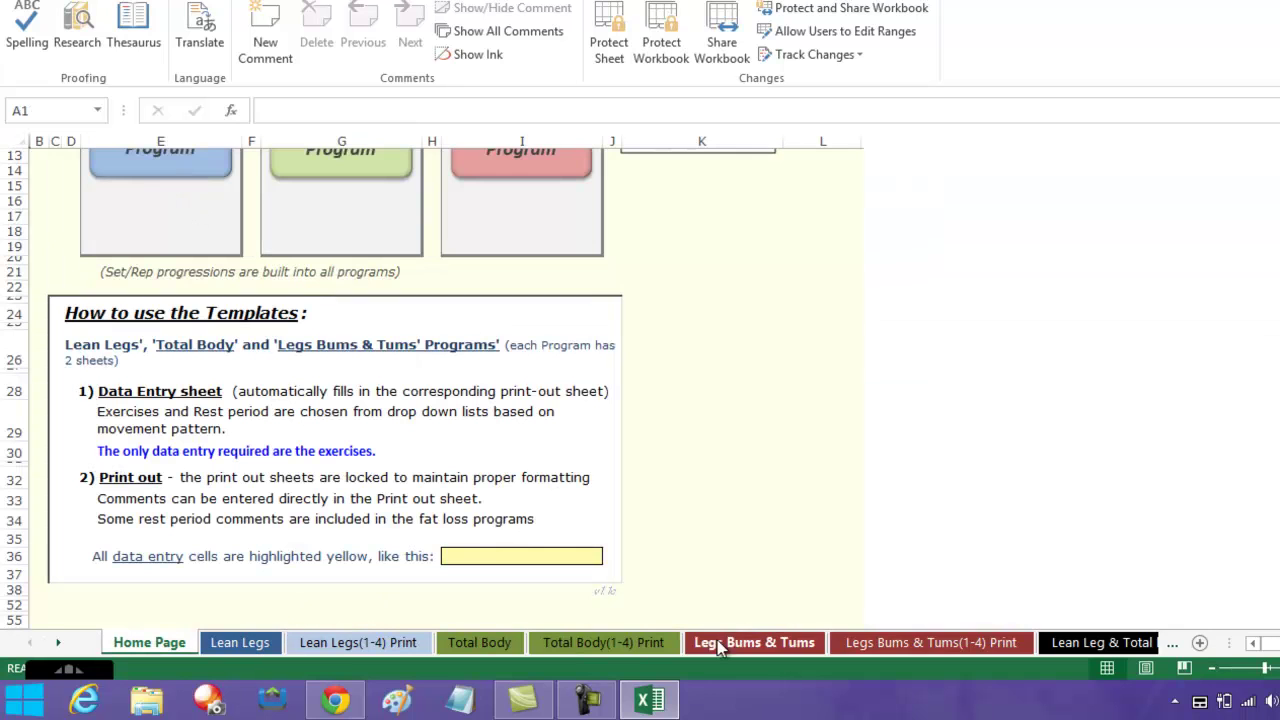
left_click(47, 590)
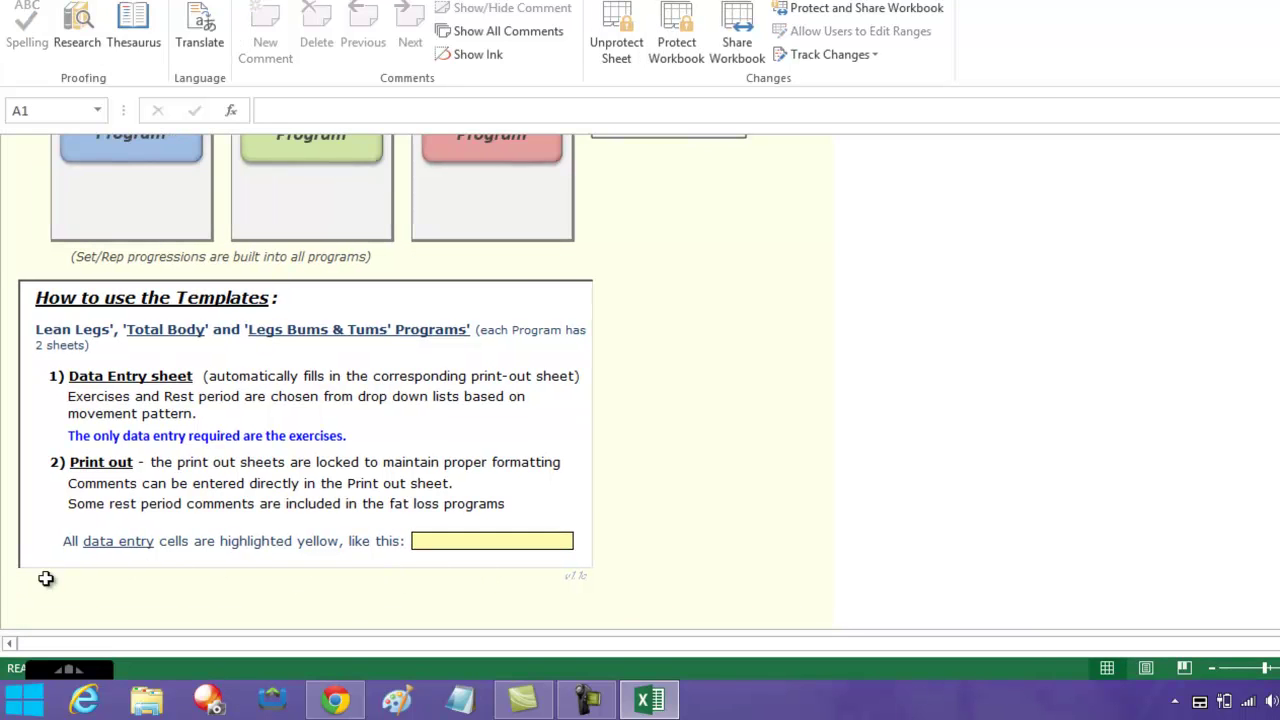
scroll(840, 528, "up", 4)
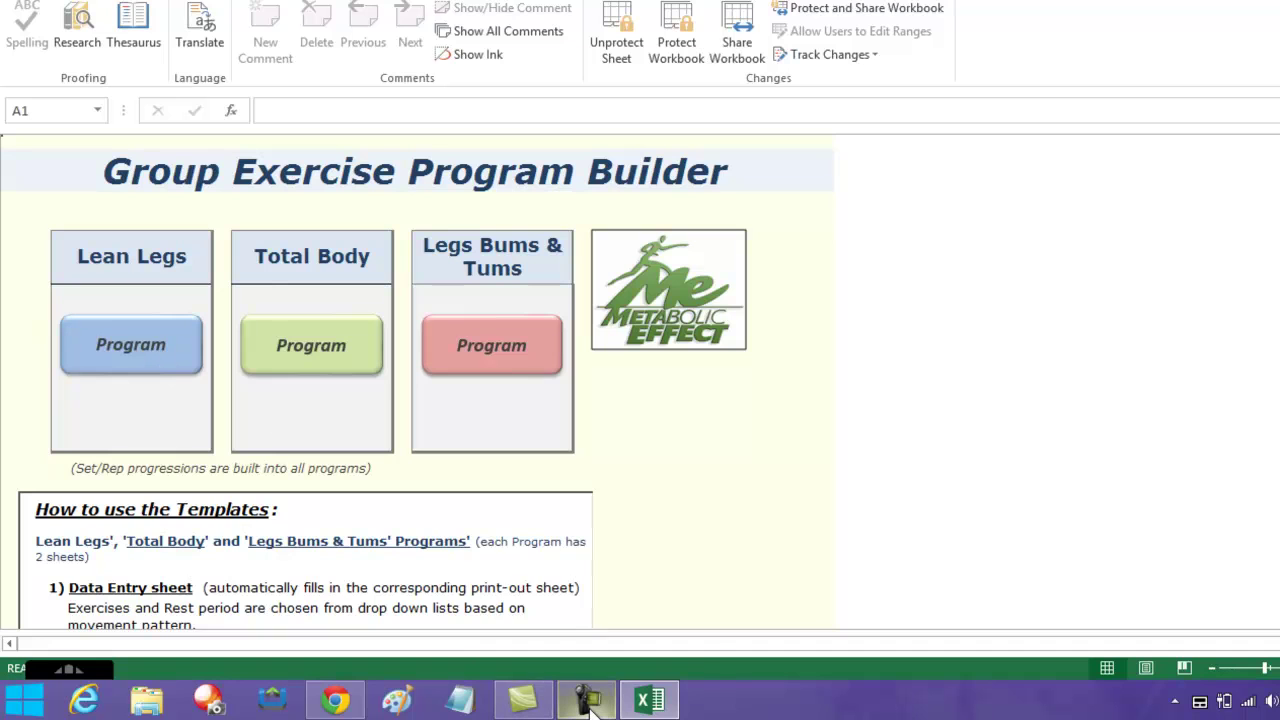
mouse_move(590, 706)
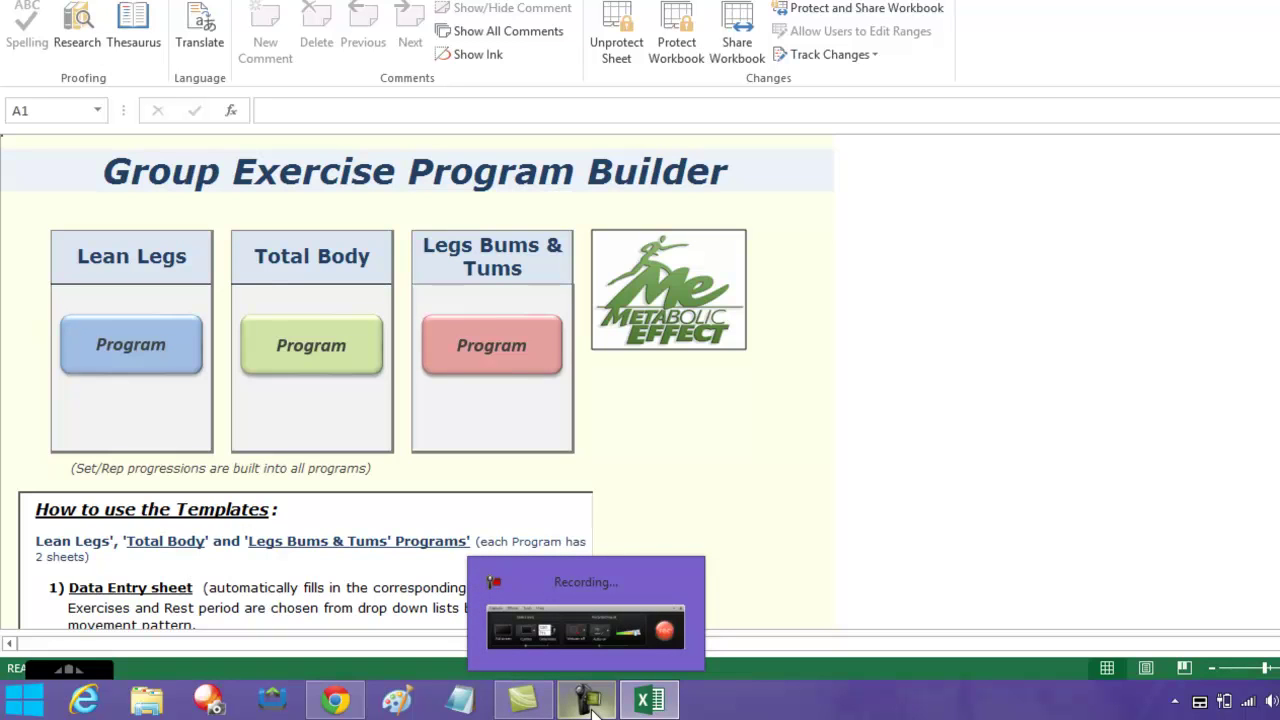
left_click(590, 706)
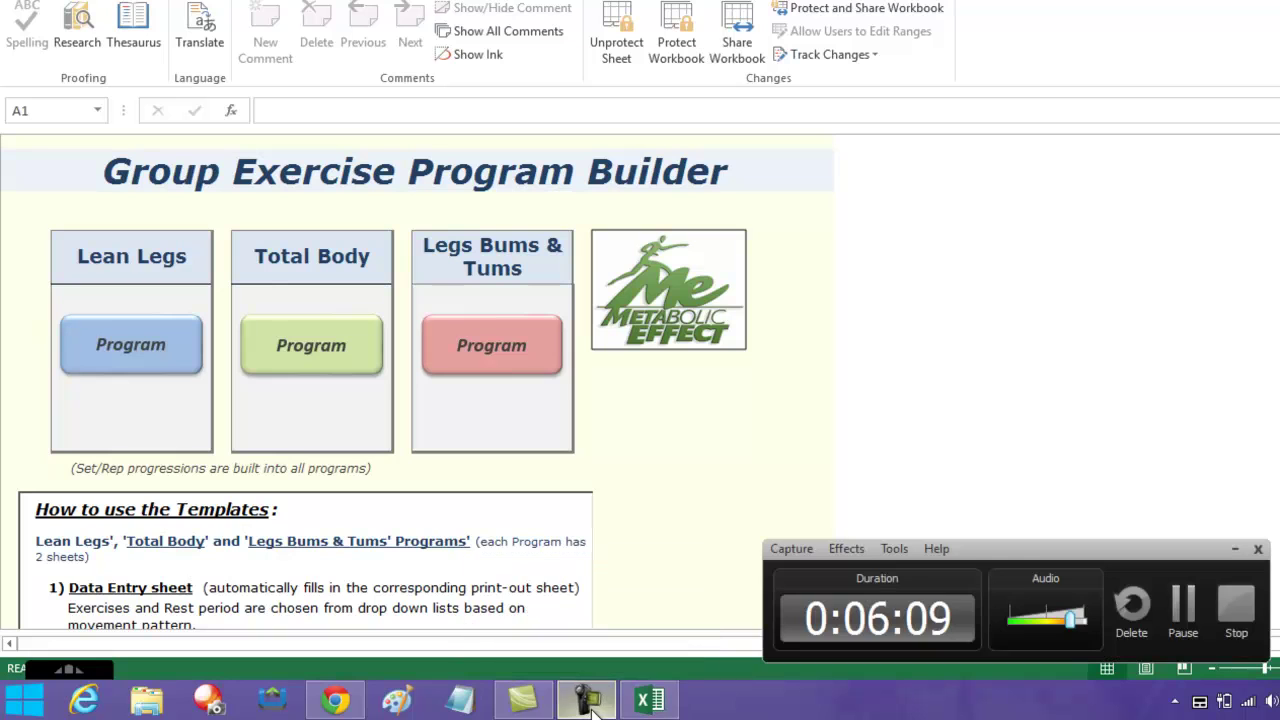